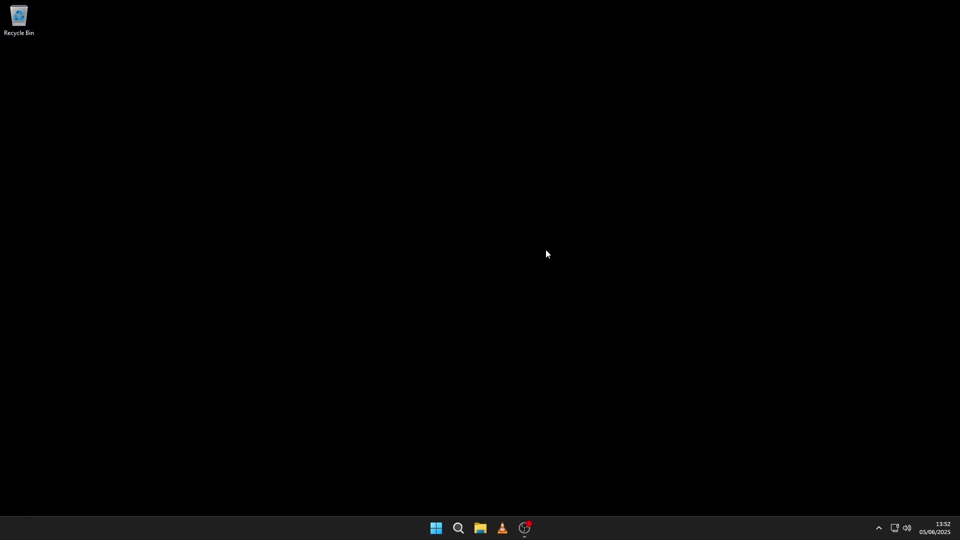
# - Launch VLC, paste rtsp://192.168.178.34/stream1 as a network stream and play it
pyautogui.click(503, 527)
pyautogui.doubleClick(500, 143)
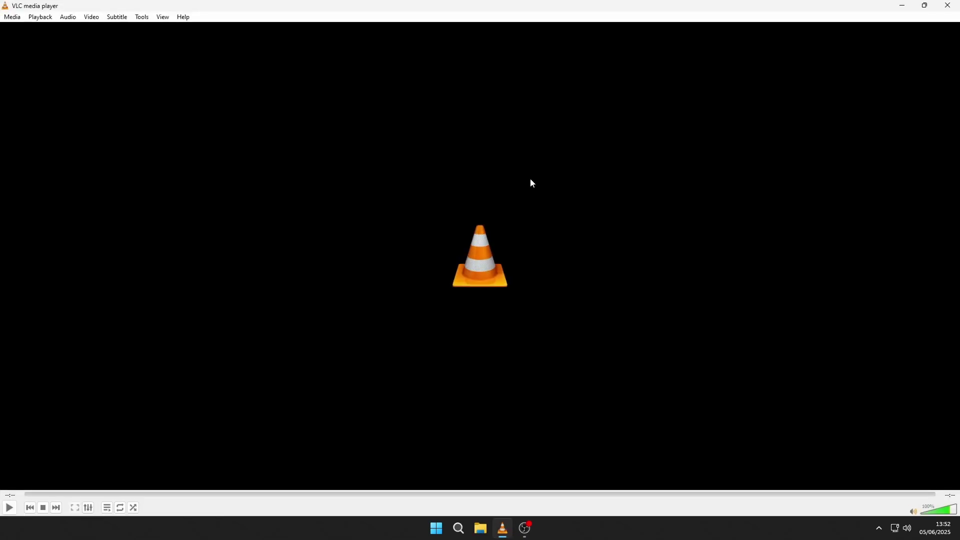
pyautogui.click(13, 18)
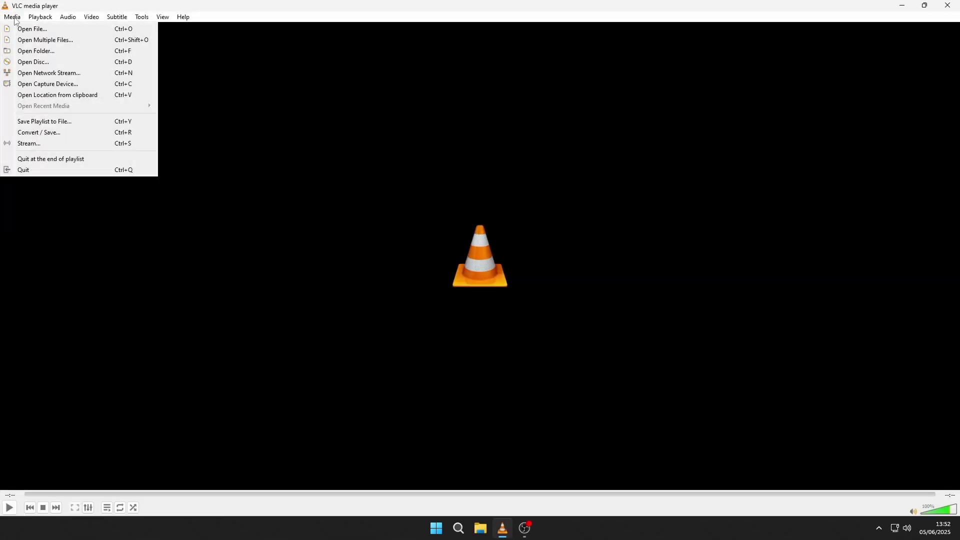
pyautogui.click(28, 73)
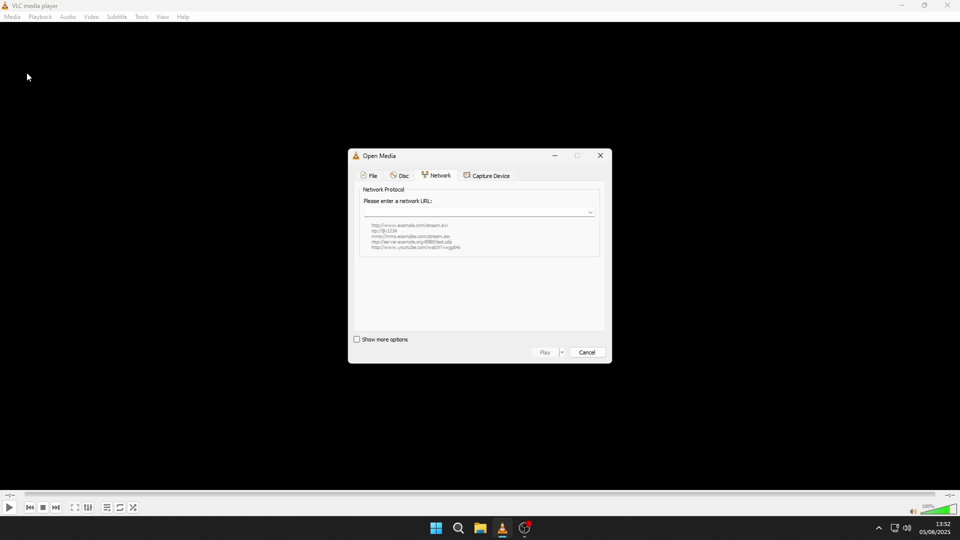
pyautogui.rightClick(405, 212)
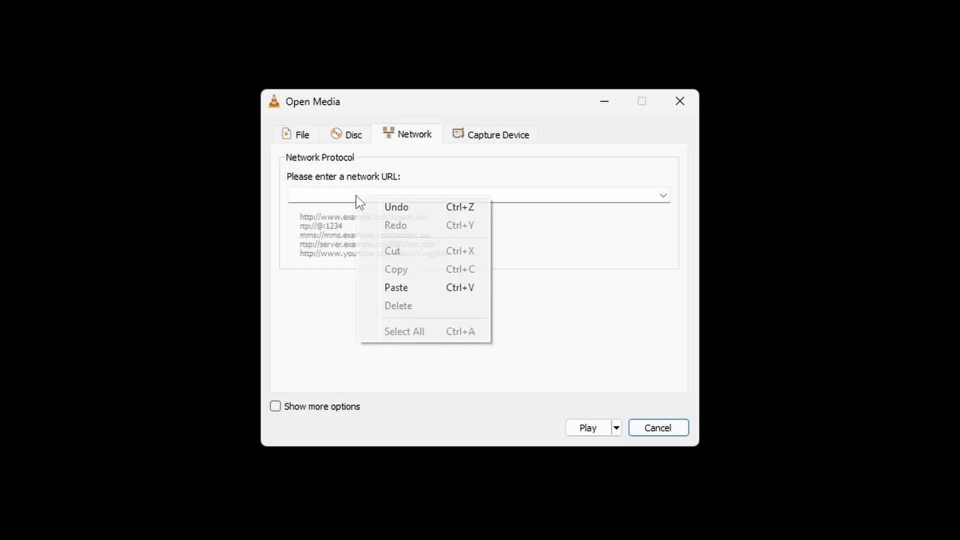
pyautogui.click(404, 293)
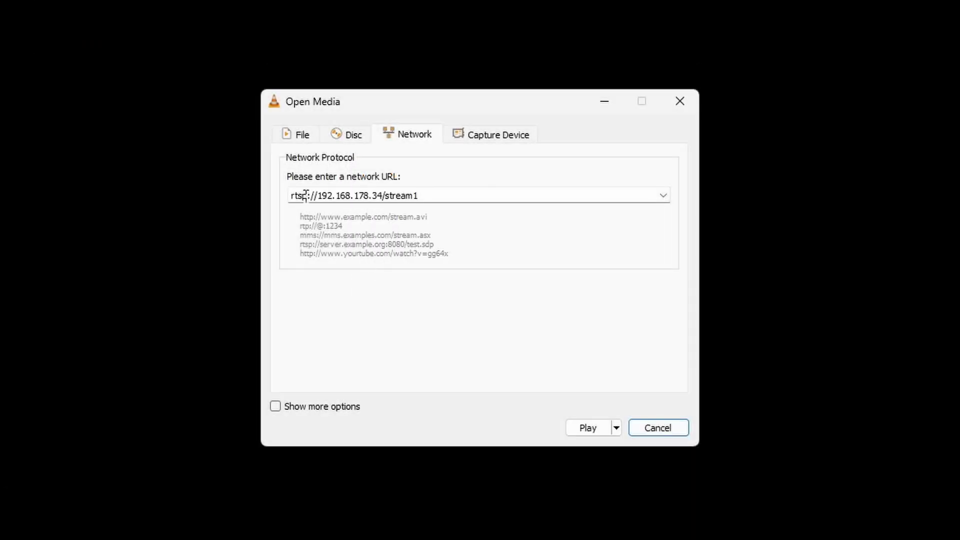
pyautogui.press('Home')
pyautogui.hotkey('shift', 'Right')
pyautogui.hotkey('shift', 'Right')
pyautogui.hotkey('shift', 'Right')
pyautogui.hotkey('shift', 'Right')
pyautogui.hotkey('shift', 'Right')
pyautogui.hotkey('shift', 'Right')
pyautogui.hotkey('shift', 'Right')
pyautogui.hotkey('shift', 'Right')
pyautogui.hotkey('shift', 'Right')
pyautogui.hotkey('shift', 'Right')
pyautogui.hotkey('shift', 'Right')
pyautogui.hotkey('shift', 'Right')
pyautogui.hotkey('shift', 'Right')
pyautogui.hotkey('shift', 'Right')
pyautogui.hotkey('shift', 'Right')
pyautogui.hotkey('shift', 'Right')
pyautogui.hotkey('shift', 'Right')
pyautogui.hotkey('shift', 'Right')
pyautogui.hotkey('shift', 'Right')
pyautogui.hotkey('shift', 'Right')
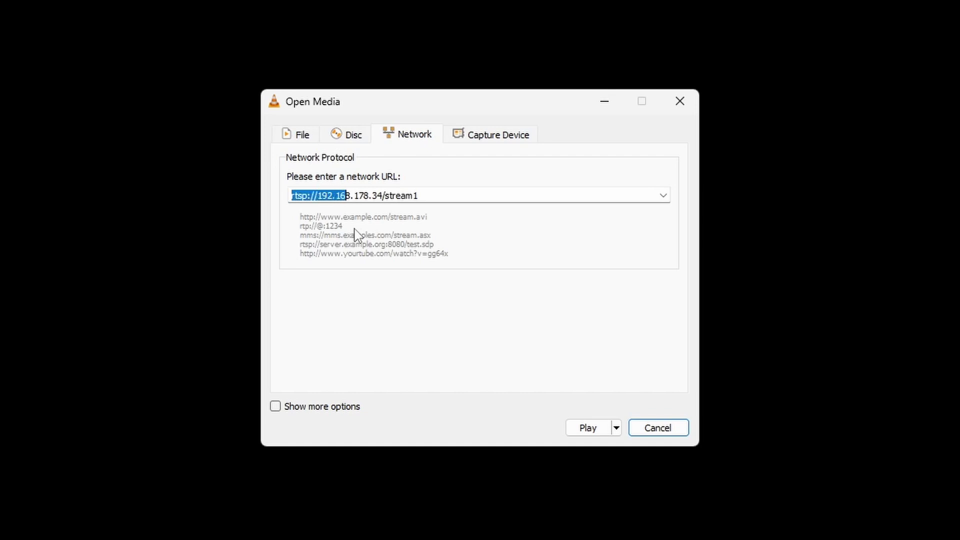
pyautogui.hotkey('shift', 'Right')
pyautogui.hotkey('shift', 'Right')
pyautogui.hotkey('shift', 'Right')
pyautogui.hotkey('shift', 'Right')
pyautogui.hotkey('shift', 'Right')
pyautogui.hotkey('shift', 'Right')
pyautogui.hotkey('shift', 'Right')
pyautogui.hotkey('shift', 'Right')
pyautogui.hotkey('shift', 'Right')
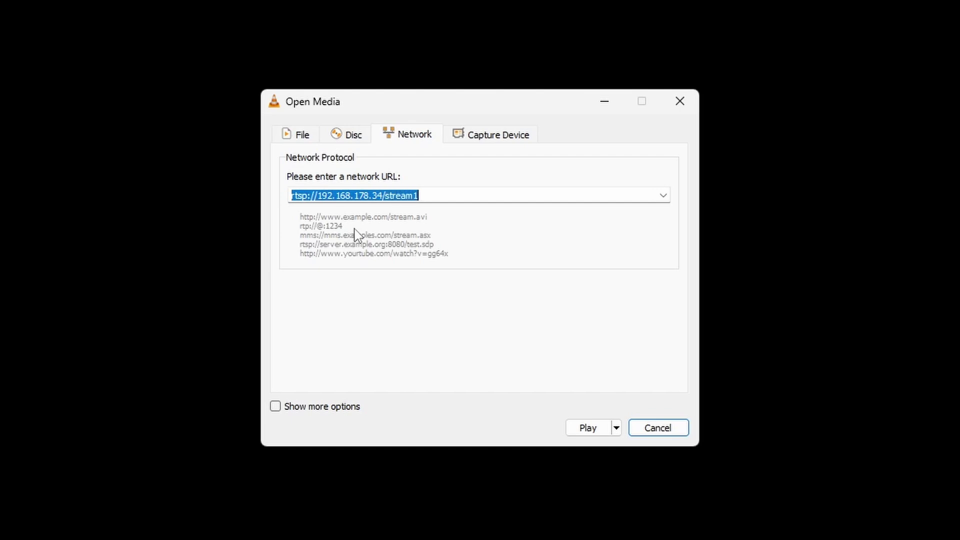
pyautogui.press('Right')
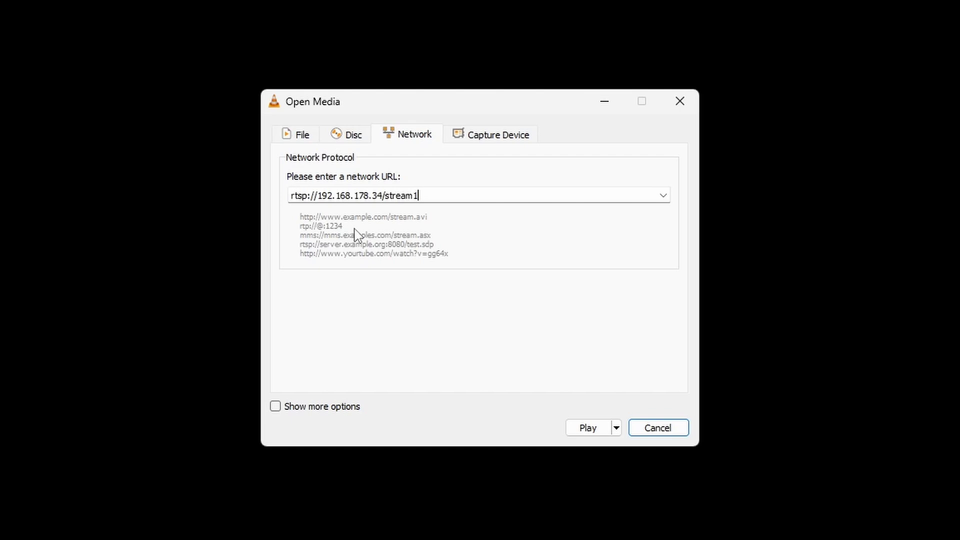
pyautogui.click(586, 433)
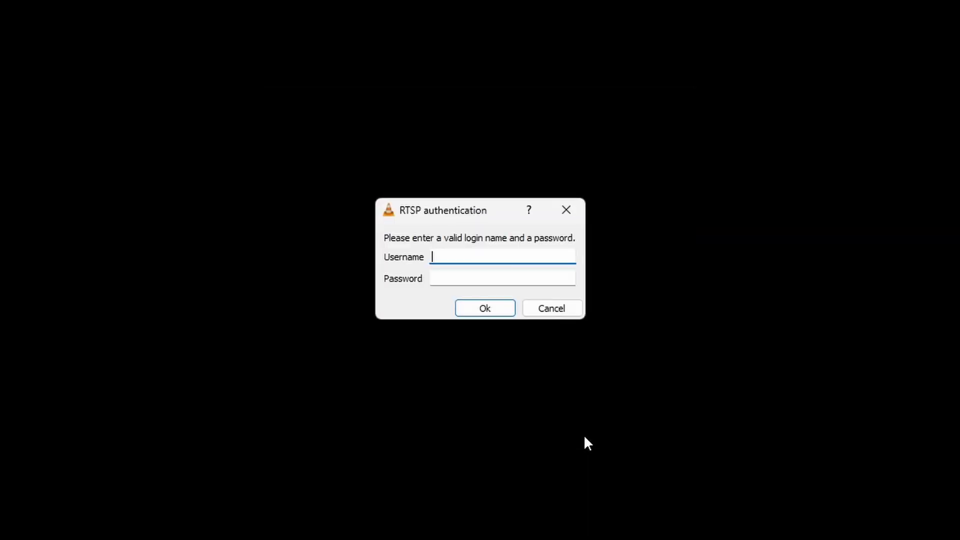
# - Enter the camera's username and password to play the stream, then quit VLC with Ctrl+Q
pyautogui.write('tapoadmin')
pyautogui.press('Tab')
pyautogui.write('●●●●●●●●●●●')
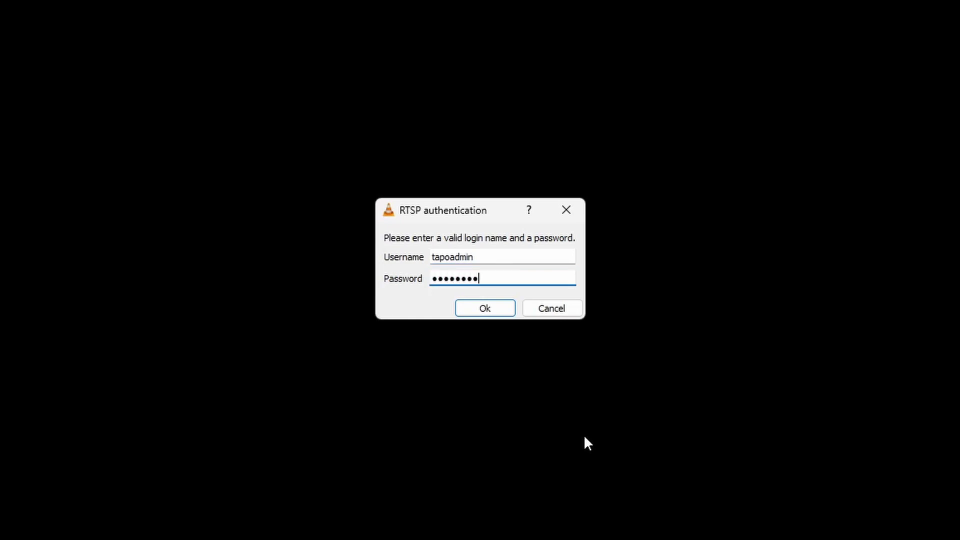
pyautogui.press('Return')
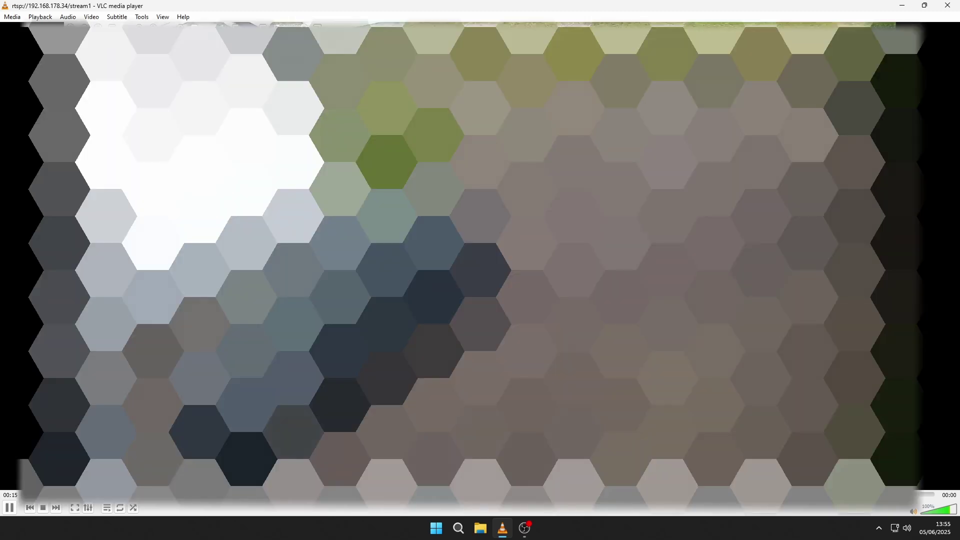
pyautogui.hotkey('ctrl', 'q')
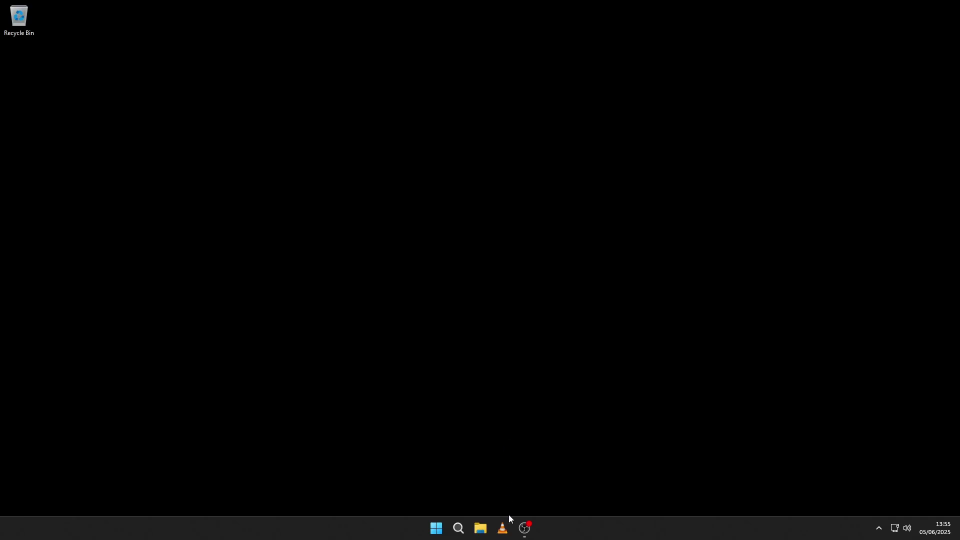
# - Replay the network stream with the camera's username and password inserted after rtsp://
pyautogui.click(505, 532)
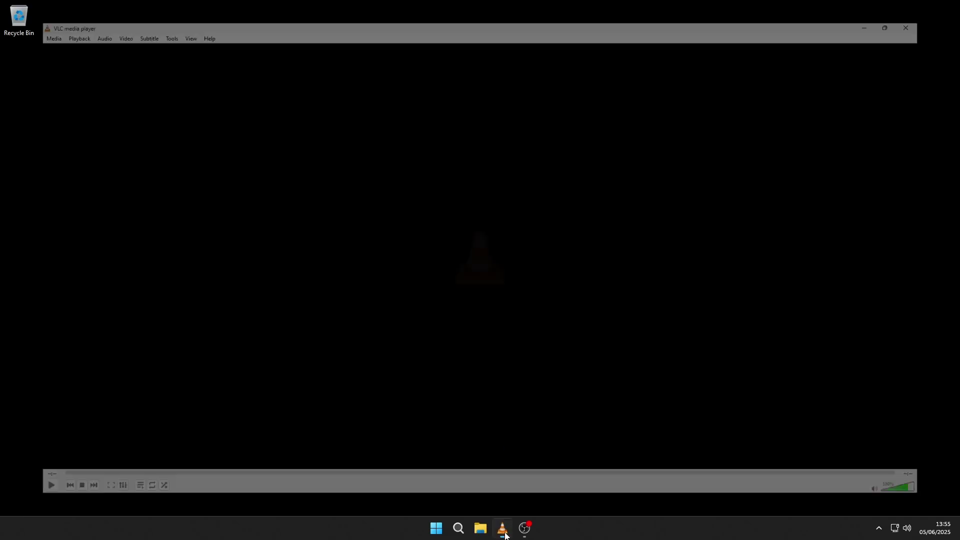
pyautogui.click(12, 17)
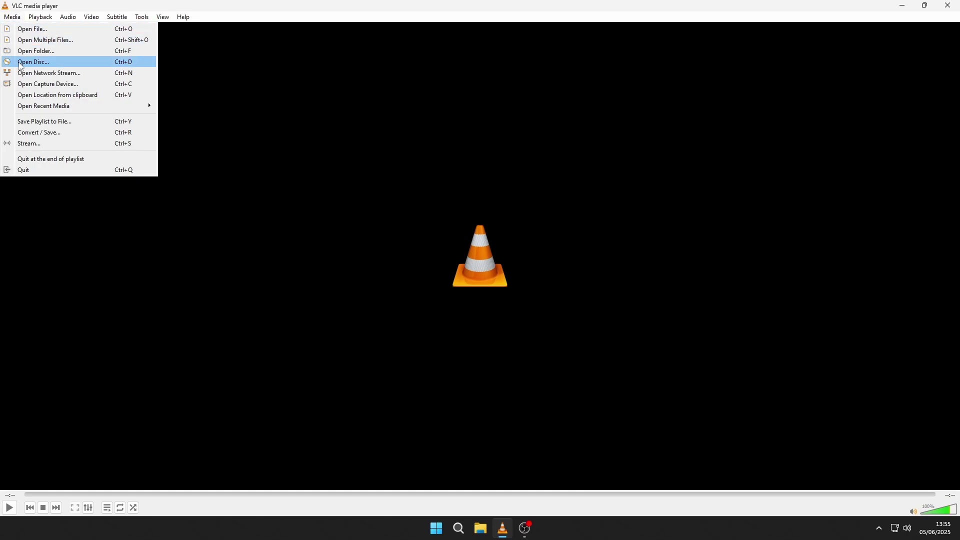
pyautogui.click(30, 73)
pyautogui.press('End')
pyautogui.press('Left')
pyautogui.press('Left')
pyautogui.press('Left')
pyautogui.press('Left')
pyautogui.press('Left')
pyautogui.press('Left')
pyautogui.press('Left')
pyautogui.press('Left')
pyautogui.press('Left')
pyautogui.press('Left')
pyautogui.press('Left')
pyautogui.press('Left')
pyautogui.press('Left')
pyautogui.press('Left')
pyautogui.press('Left')
pyautogui.press('Left')
pyautogui.press('Left')
pyautogui.press('Left')
pyautogui.press('Left')
pyautogui.press('Left')
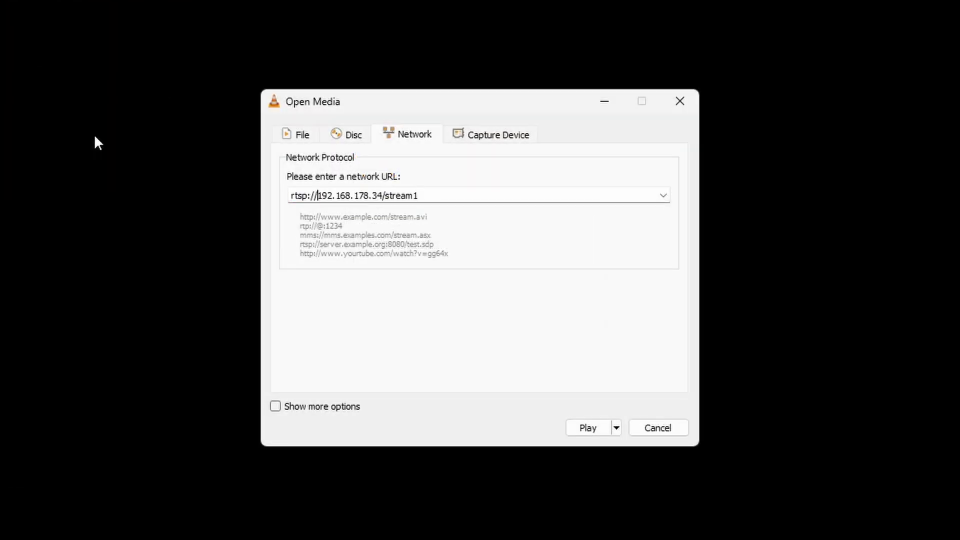
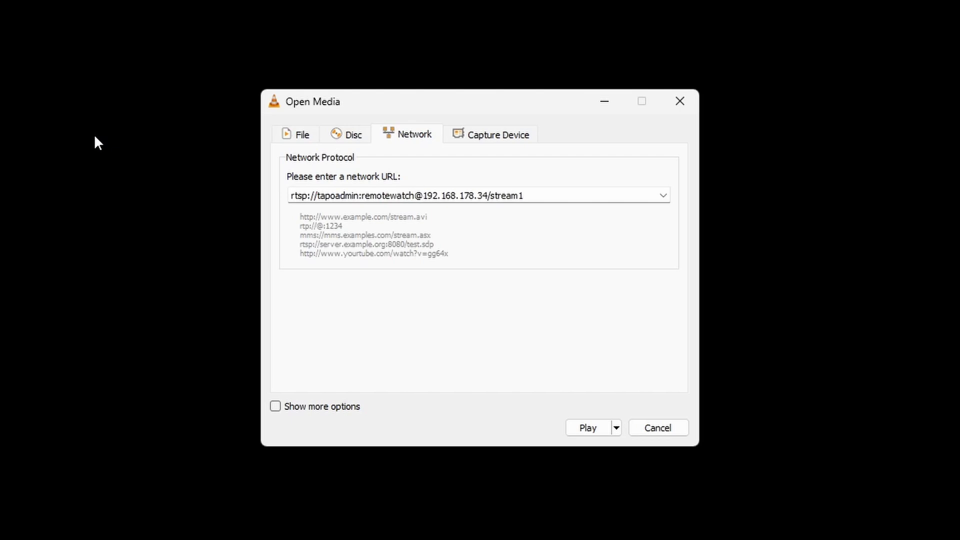
pyautogui.moveTo(552, 200); pyautogui.dragTo(268, 202)
pyautogui.press('super+c')
pyautogui.click(592, 429)
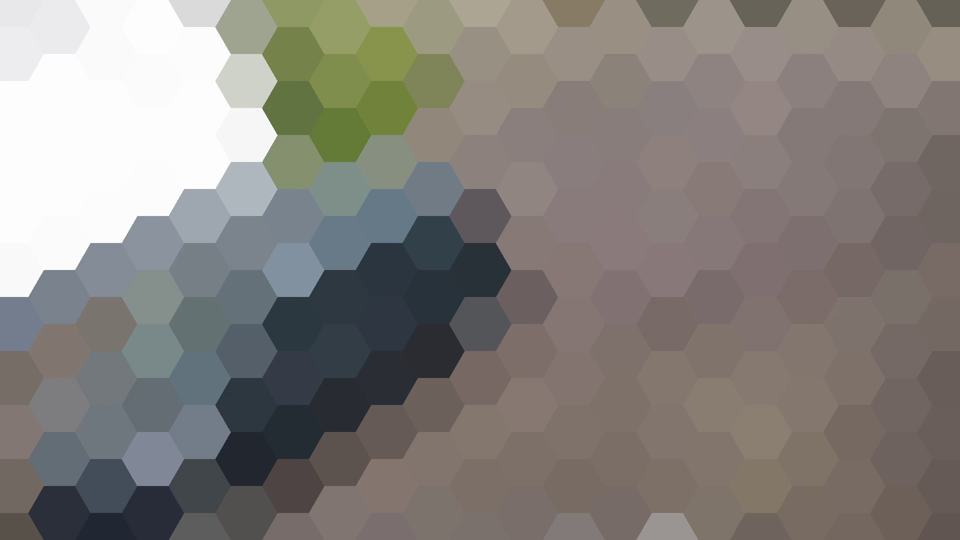
# - Exit full screen and snap the VLC player to the right half of the screen
pyautogui.doubleClick(440, 10)
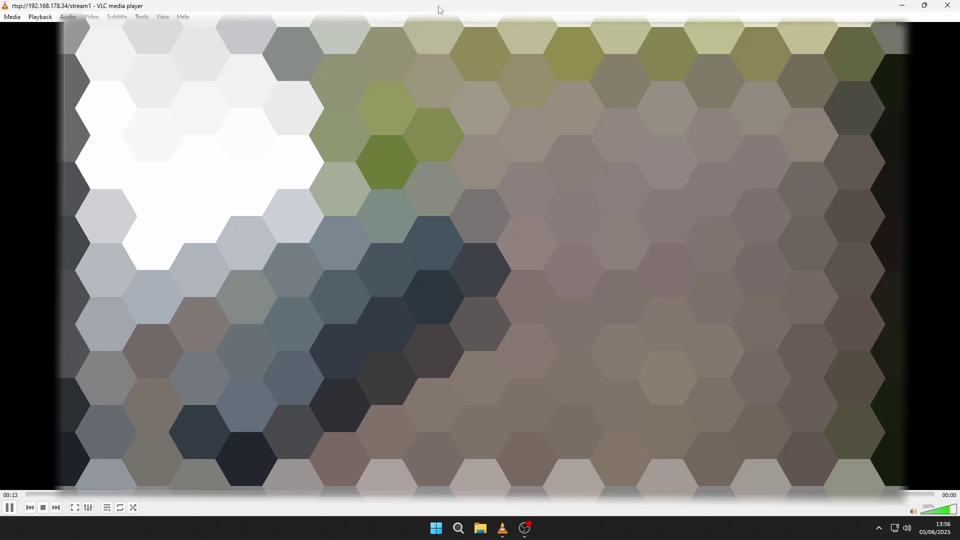
pyautogui.press('super+Right')
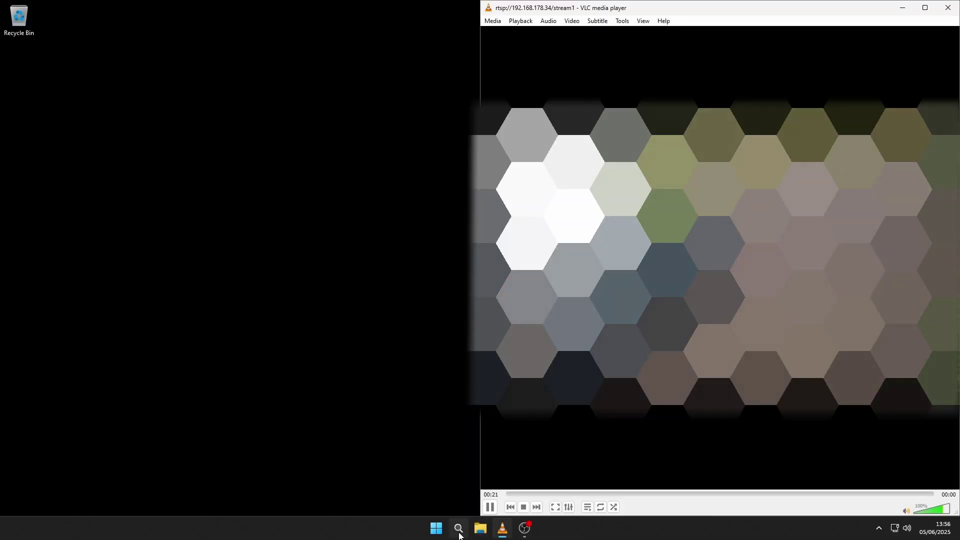
# - Launch a second VLC player from Windows search and snap it to the left half
pyautogui.click(459, 528)
pyautogui.write('vlc')
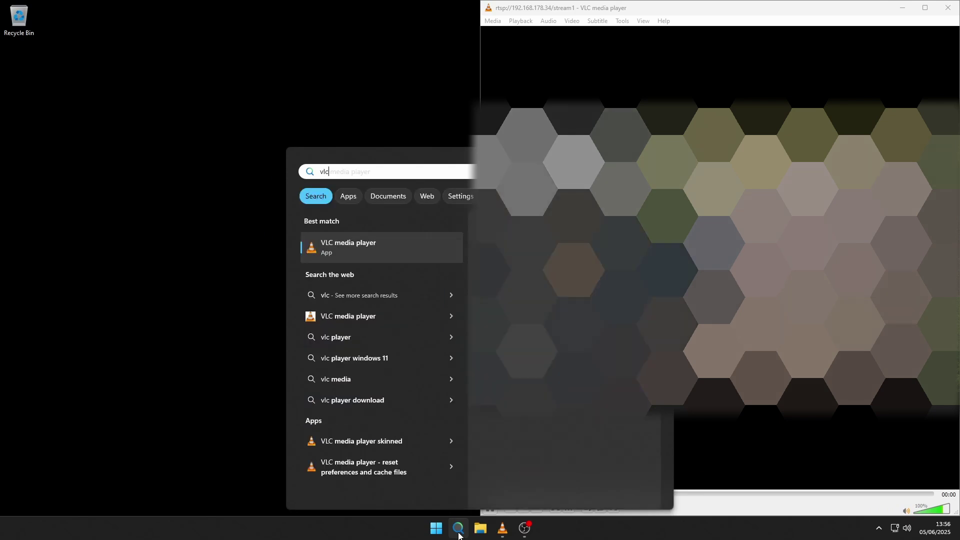
pyautogui.click(349, 245)
pyautogui.press('super+Left')
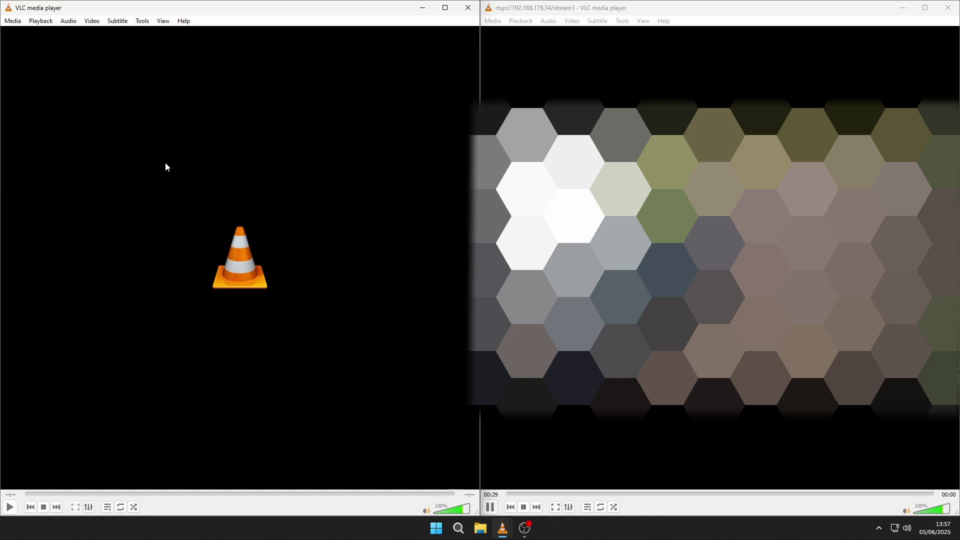
# - Paste the credentialed camera URL as a network stream, change 178.34 to 178.31, and play it
pyautogui.click(14, 21)
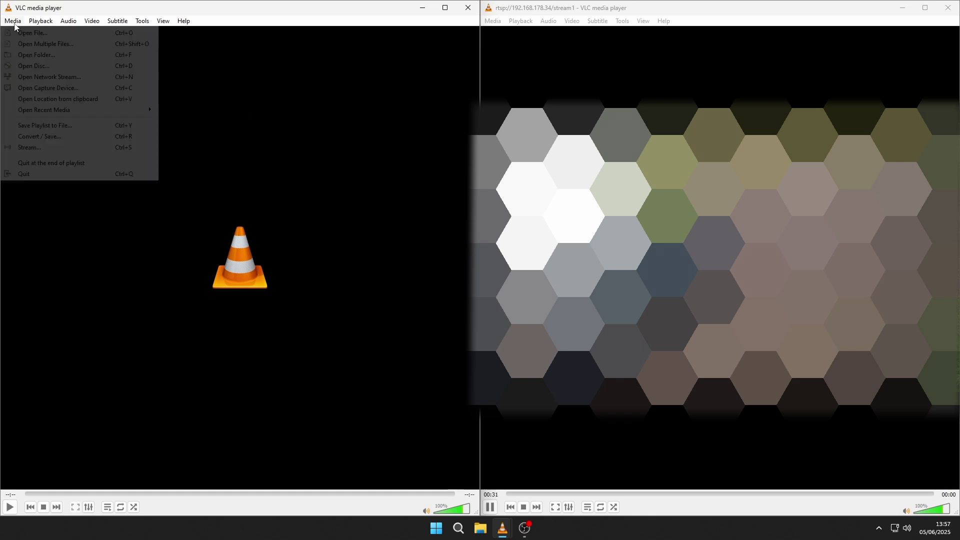
pyautogui.click(30, 77)
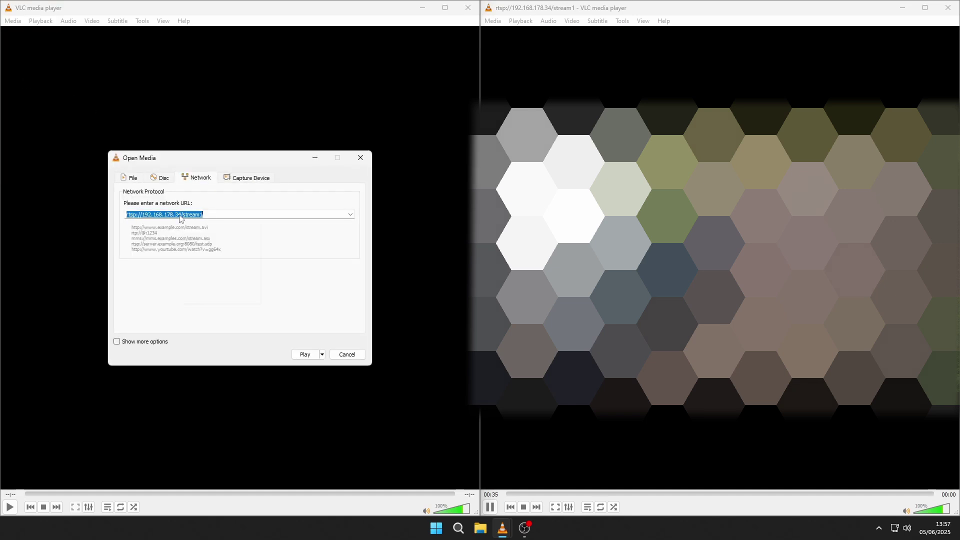
pyautogui.rightClick(181, 214)
pyautogui.click(208, 270)
pyautogui.click(241, 214)
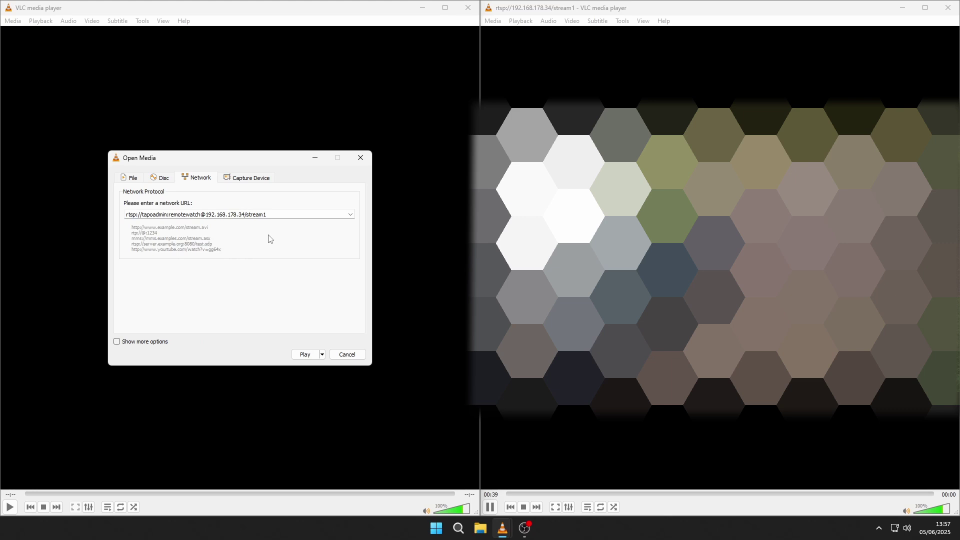
pyautogui.press('Delete')
pyautogui.write('1')
pyautogui.click(306, 355)
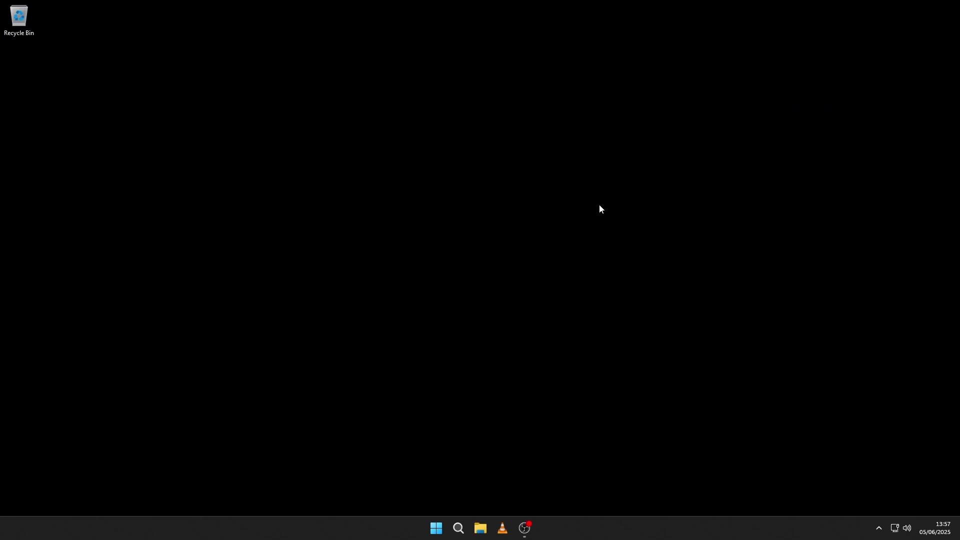
# - Open the VideoLAN Start Menu folder holding the VLC media player shortcut
pyautogui.click(456, 529)
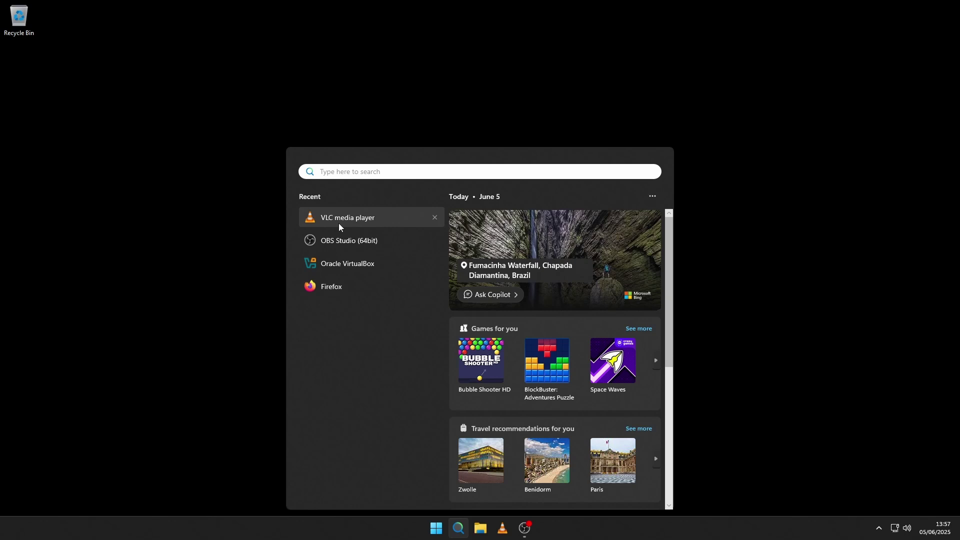
pyautogui.rightClick(339, 224)
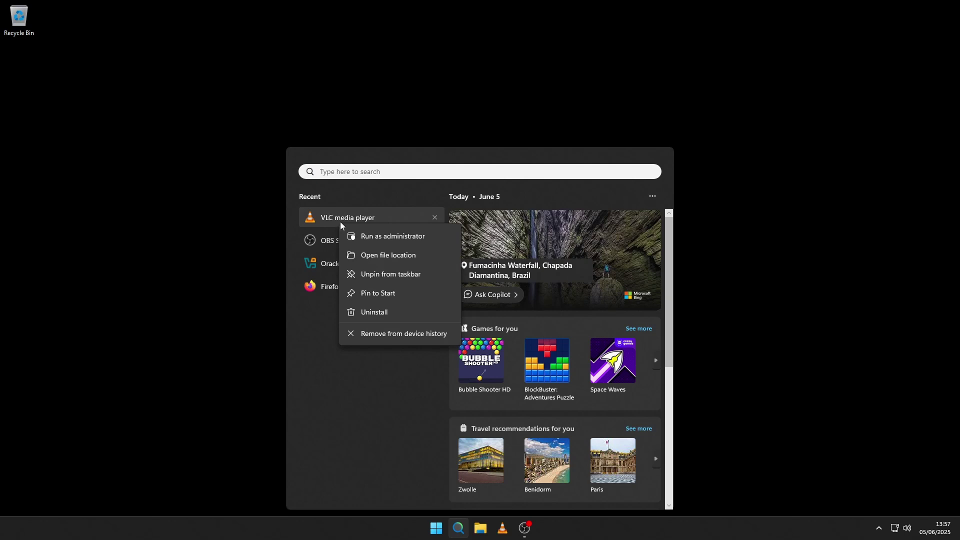
pyautogui.click(354, 256)
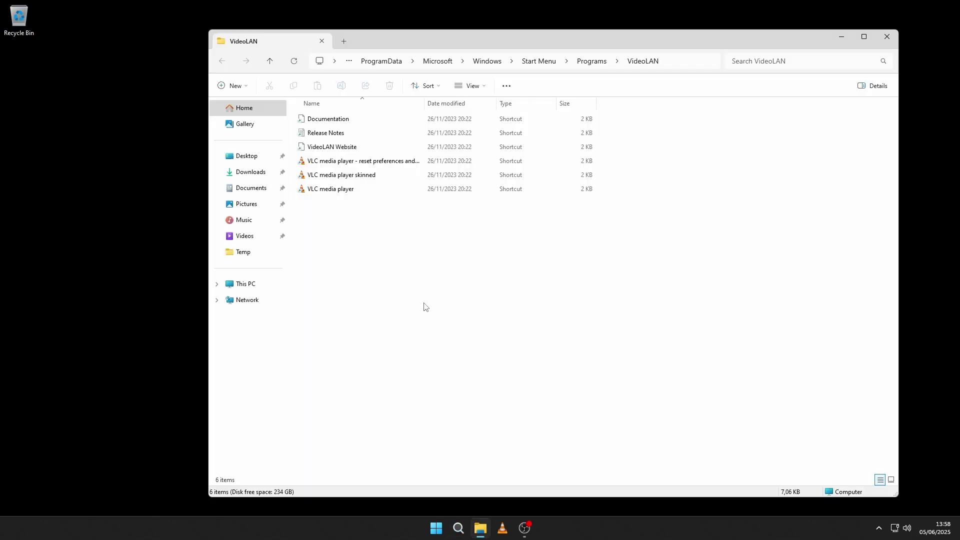
# - Copy the VLC media player shortcut, paste it onto the desktop, and show the desktop
pyautogui.click(345, 189)
pyautogui.rightClick(370, 197)
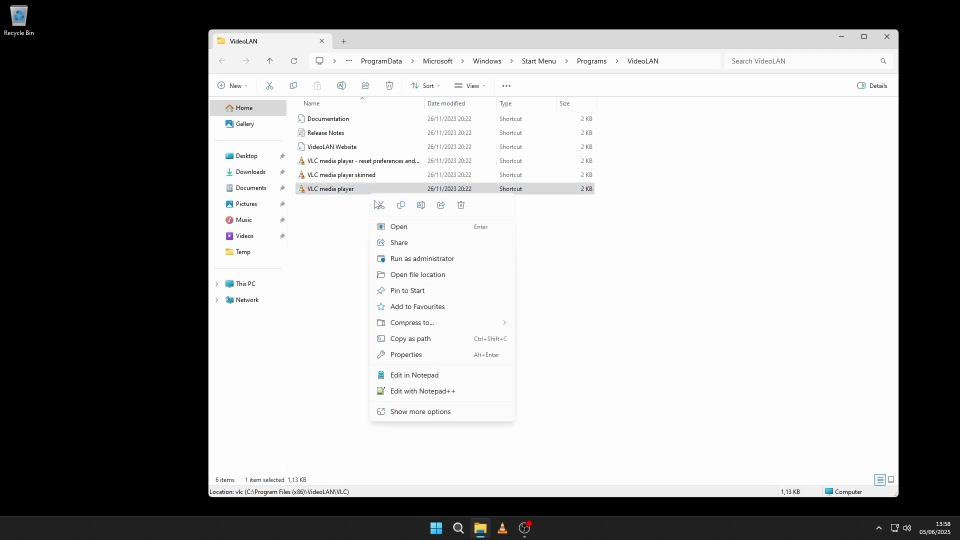
pyautogui.click(404, 206)
pyautogui.rightClick(62, 169)
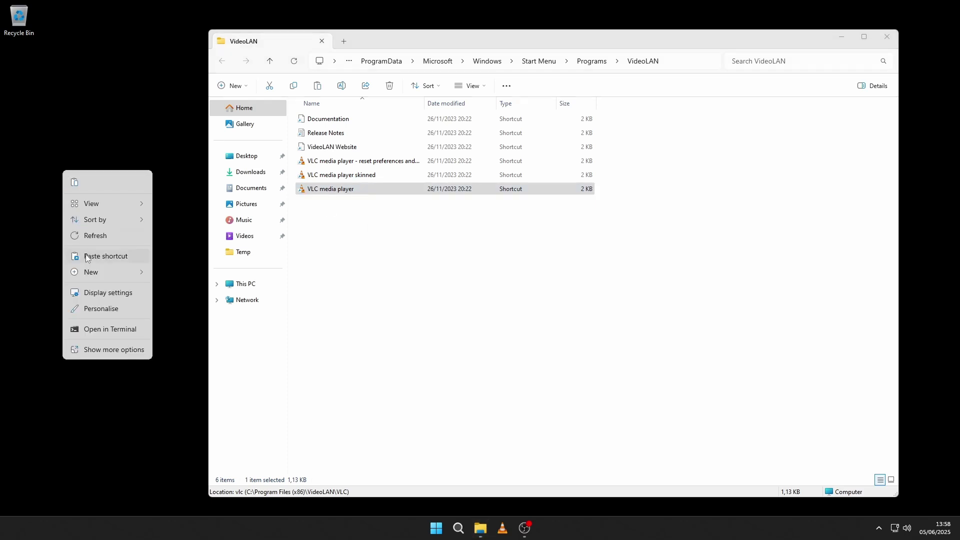
pyautogui.click(87, 255)
pyautogui.press('super+d')
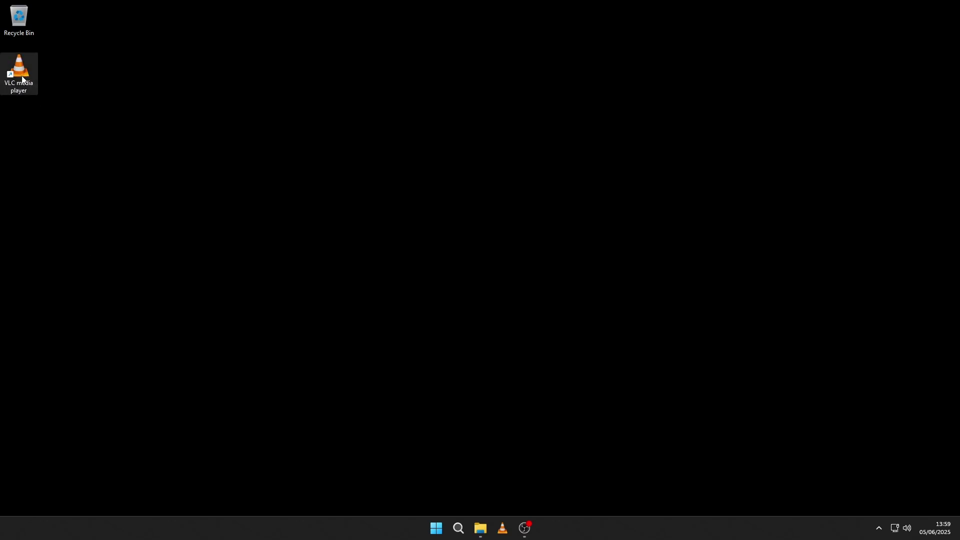
# - Open the new VLC shortcut's properties and rename it Camera_1
pyautogui.rightClick(22, 78)
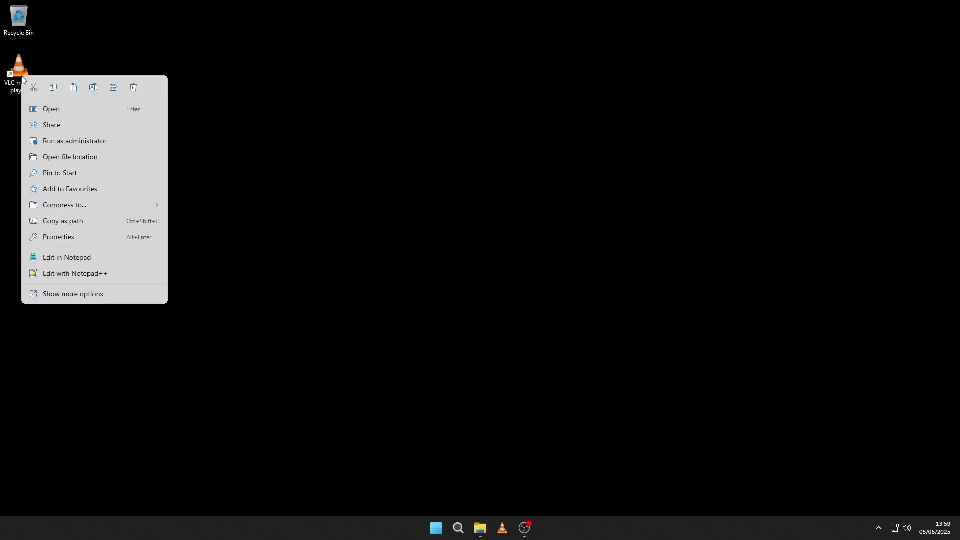
pyautogui.click(56, 237)
pyautogui.moveTo(135, 85); pyautogui.dragTo(488, 101)
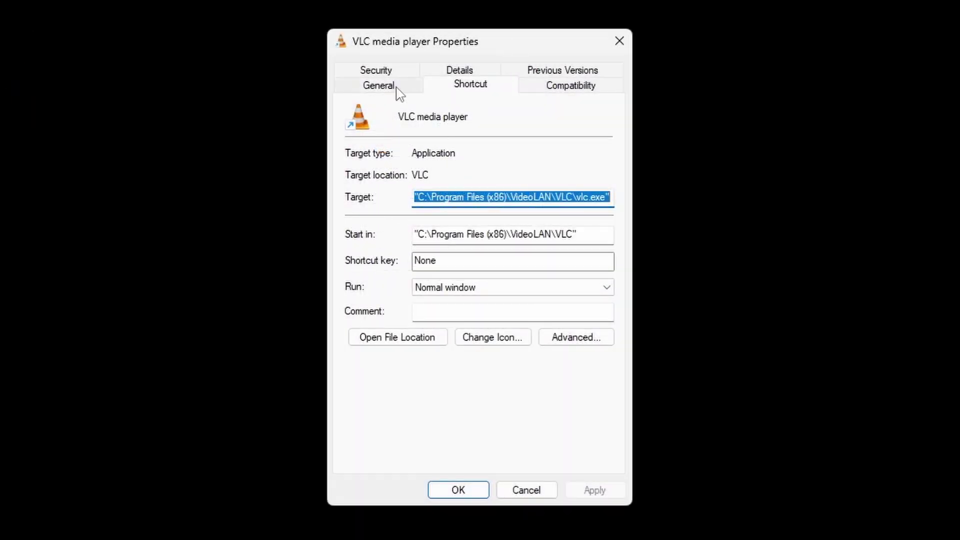
pyautogui.click(396, 90)
pyautogui.click(467, 116)
pyautogui.hotkey('ctrl', 'a')
pyautogui.write('Ca')
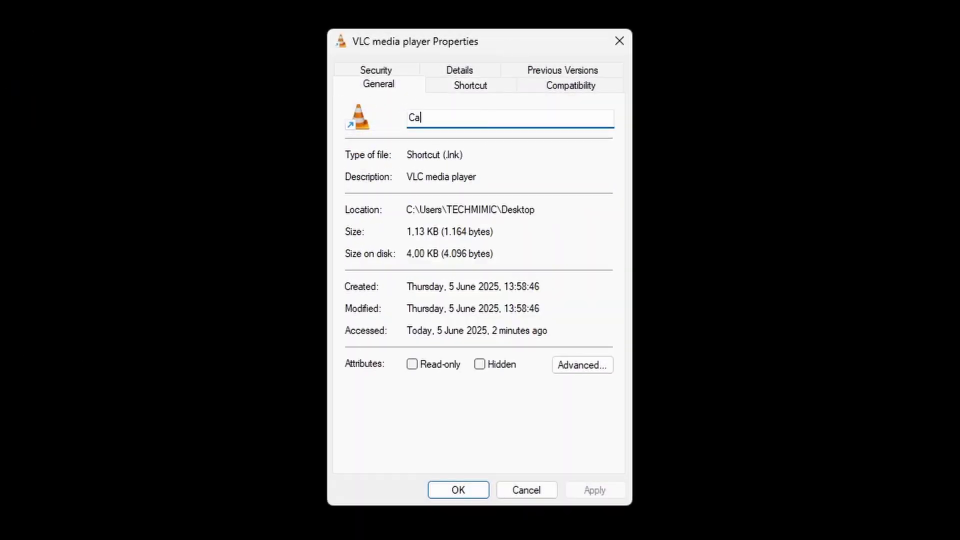
pyautogui.write('mera_1')
# - Append the credentialed rtsp URL for 192.168.178.34/stream1 to the shortcut's Target
pyautogui.click(471, 86)
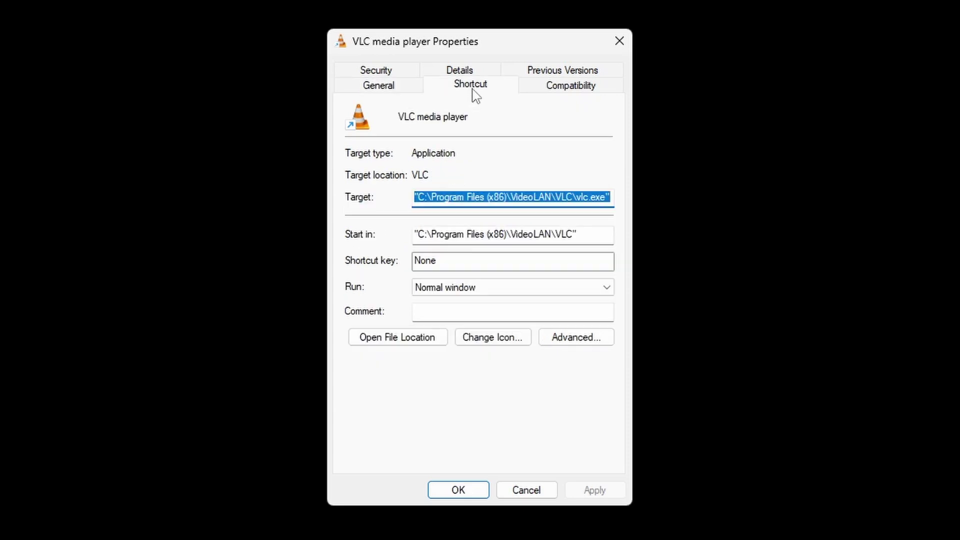
pyautogui.click(418, 197)
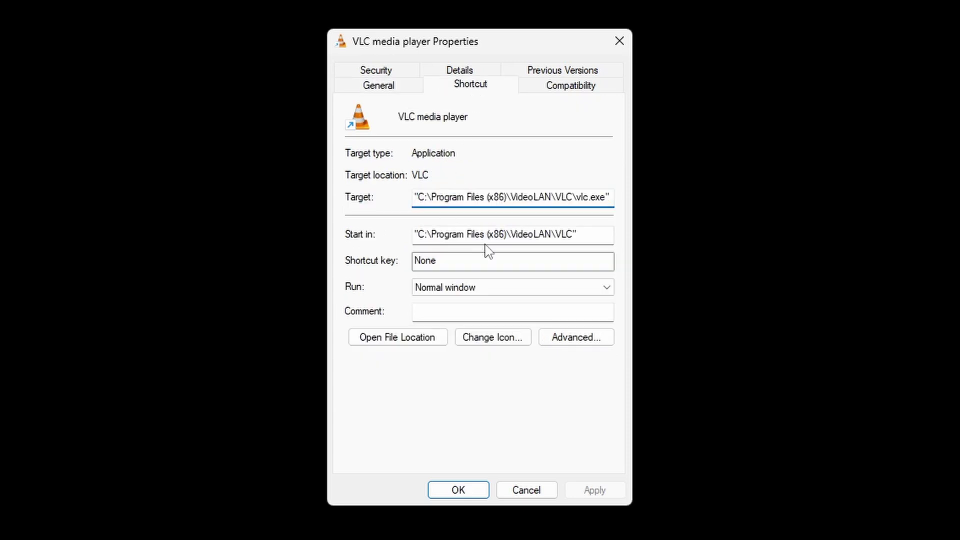
pyautogui.hotkey('ctrl', 'Right')
pyautogui.hotkey('ctrl', 'Right')
pyautogui.hotkey('ctrl', 'Right')
pyautogui.hotkey('ctrl', 'Right')
pyautogui.press('End')
pyautogui.write('rtsp:')
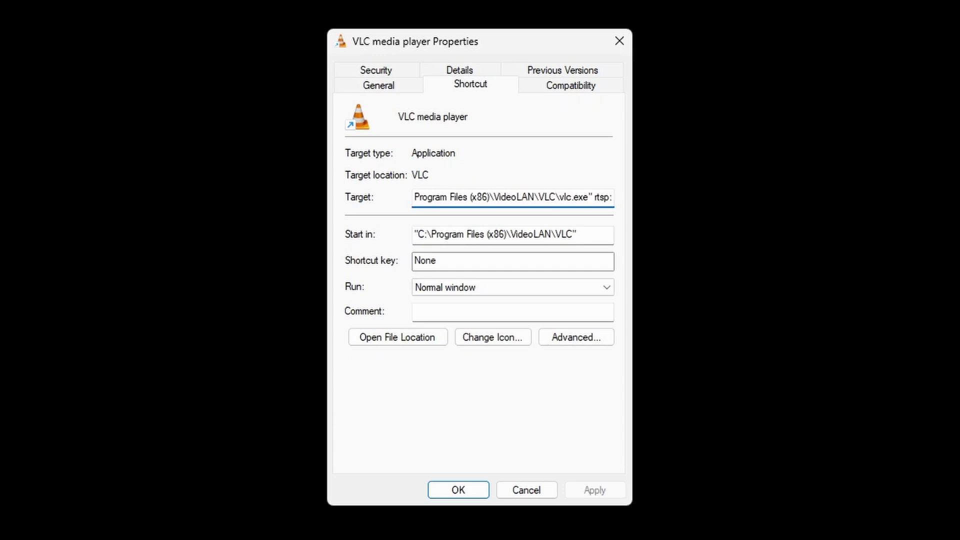
pyautogui.write('//tapoa')
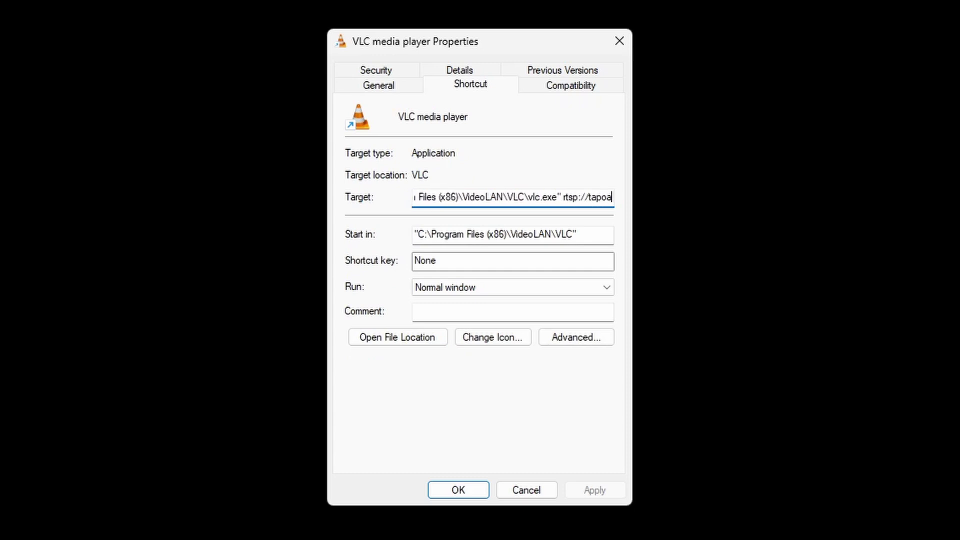
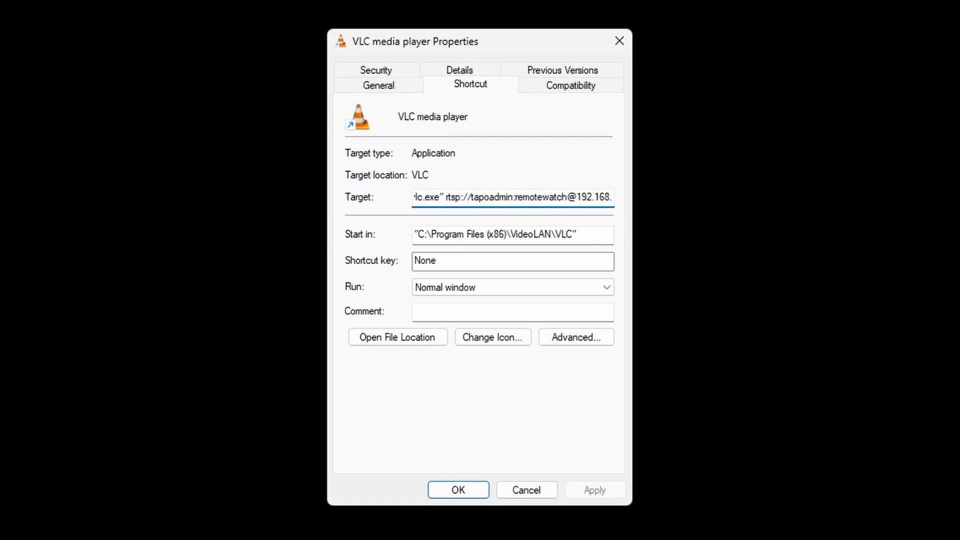
pyautogui.write('178.')
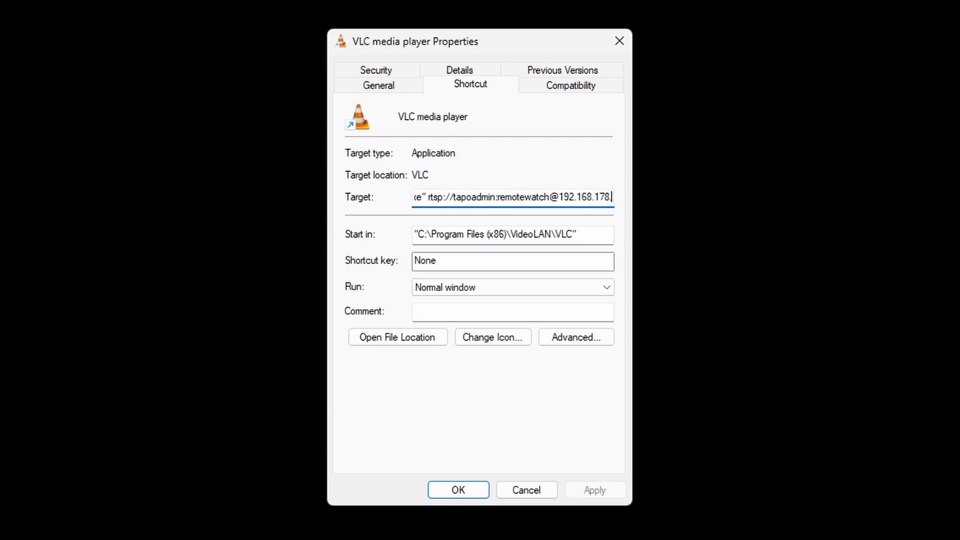
pyautogui.write('34')
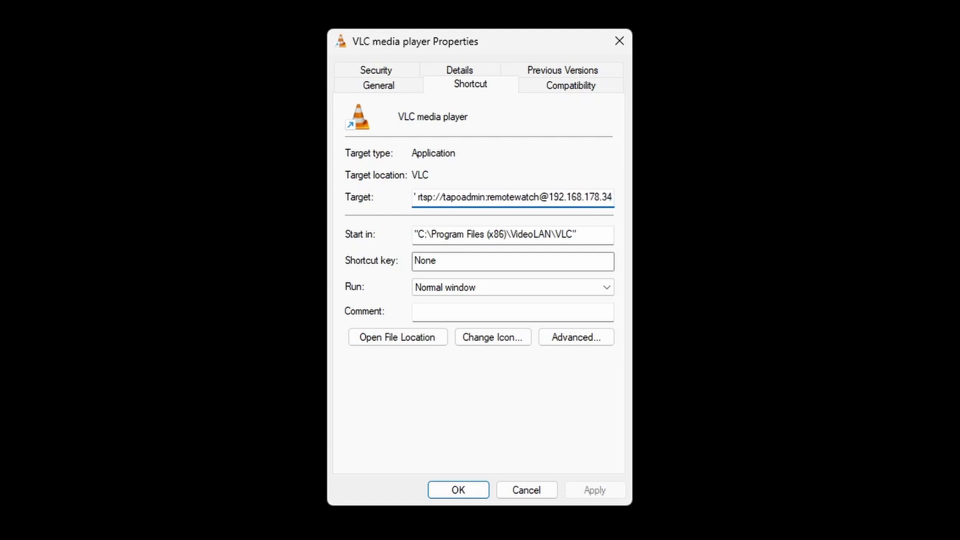
pyautogui.write('/stream1')
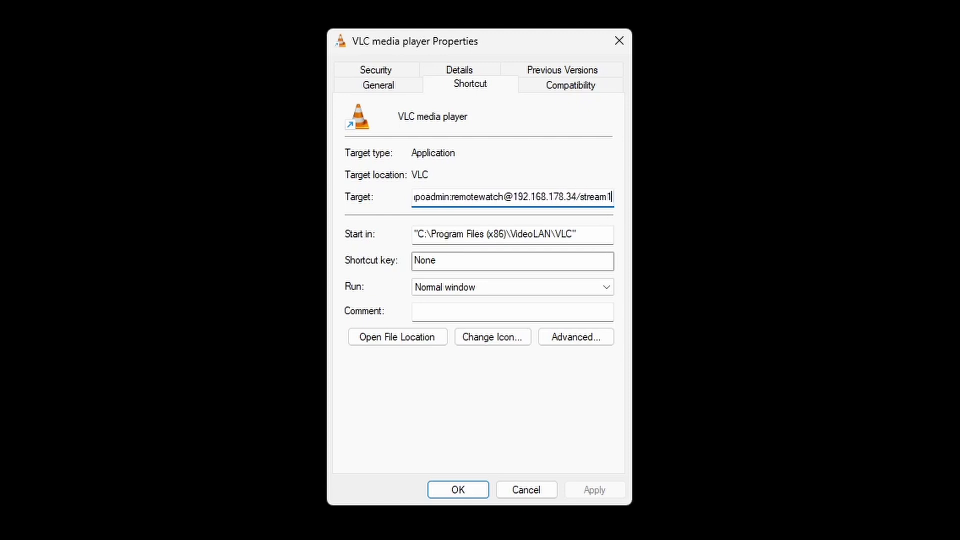
# - Save the Camera_1 properties and launch the shortcut to play the 192.168.178.34 stream
pyautogui.click(493, 337)
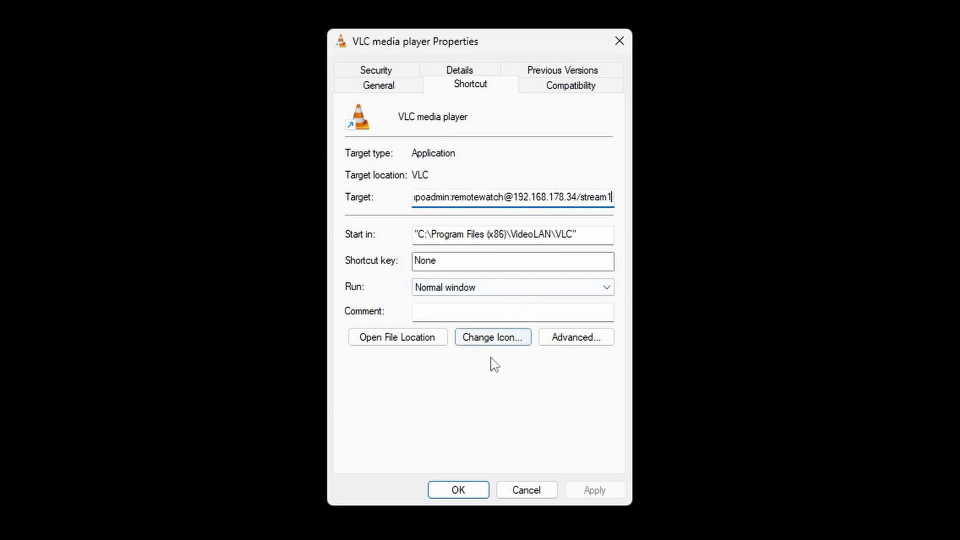
pyautogui.click(458, 491)
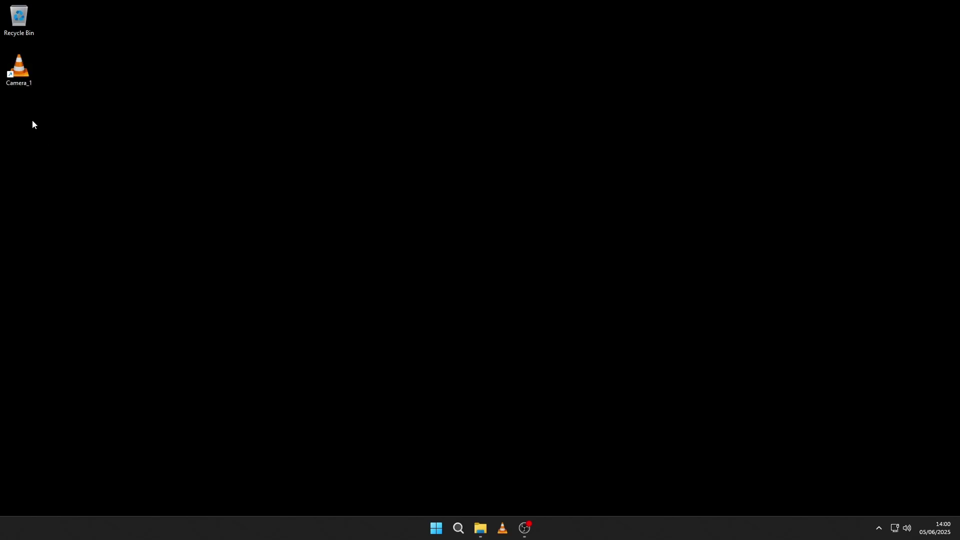
pyautogui.doubleClick(20, 79)
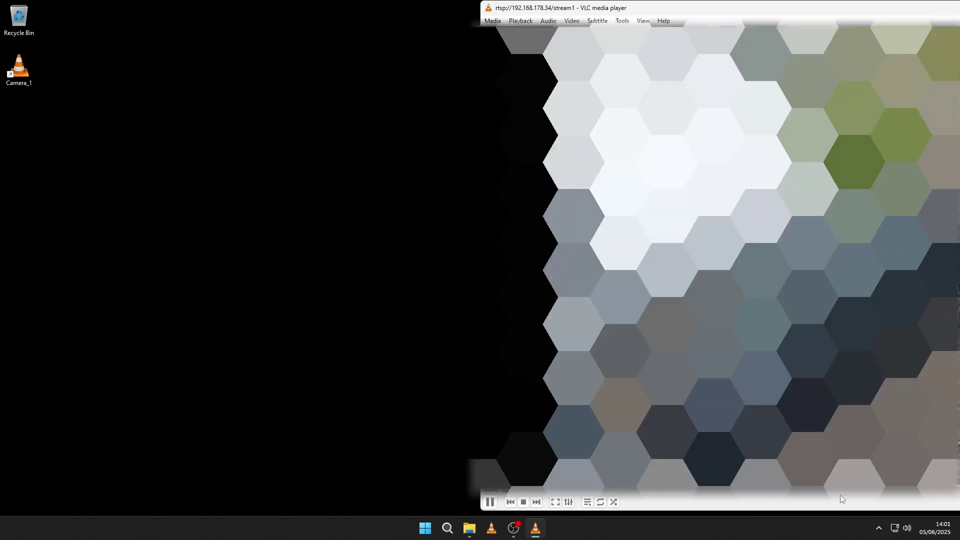
# - Copy the Camera_1 shortcut and paste a duplicate onto the desktop
pyautogui.rightClick(22, 71)
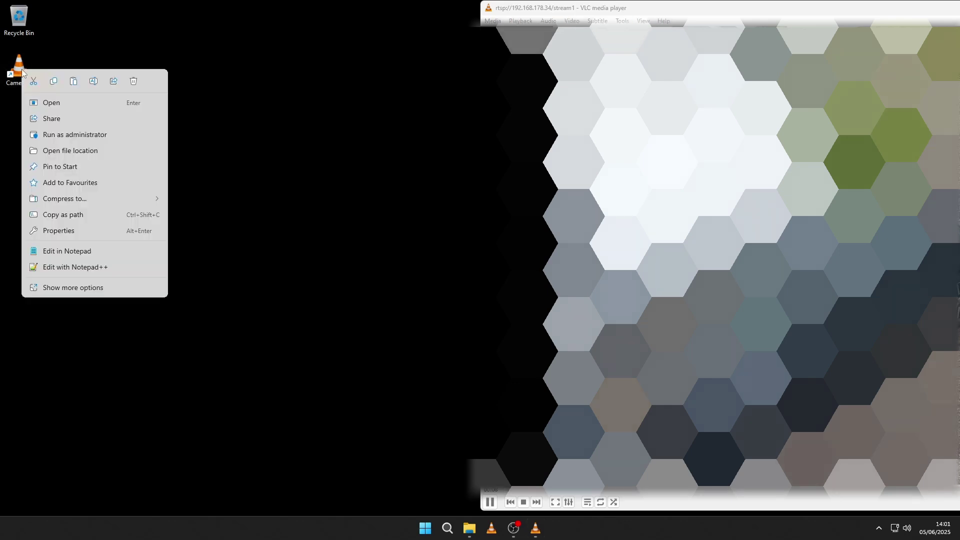
pyautogui.click(54, 84)
pyautogui.rightClick(58, 122)
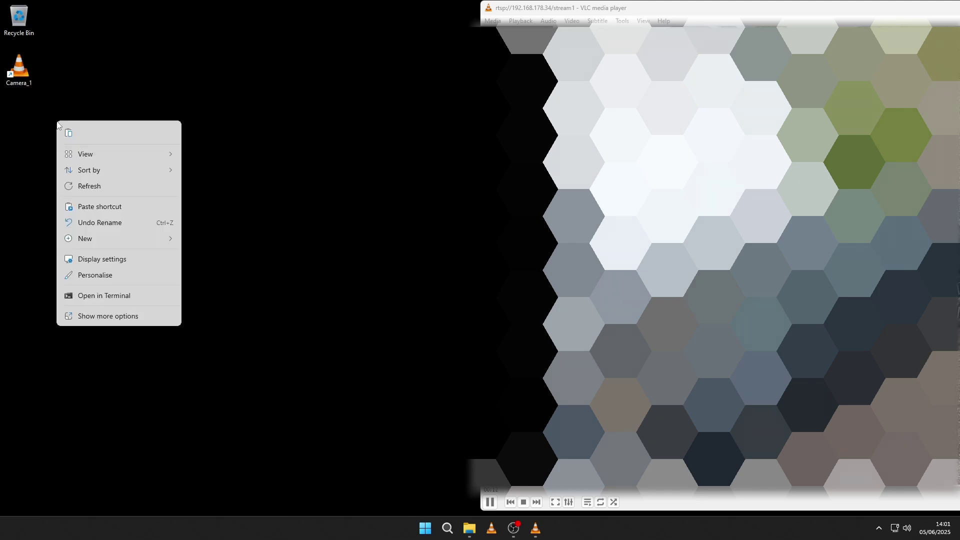
pyautogui.click(94, 207)
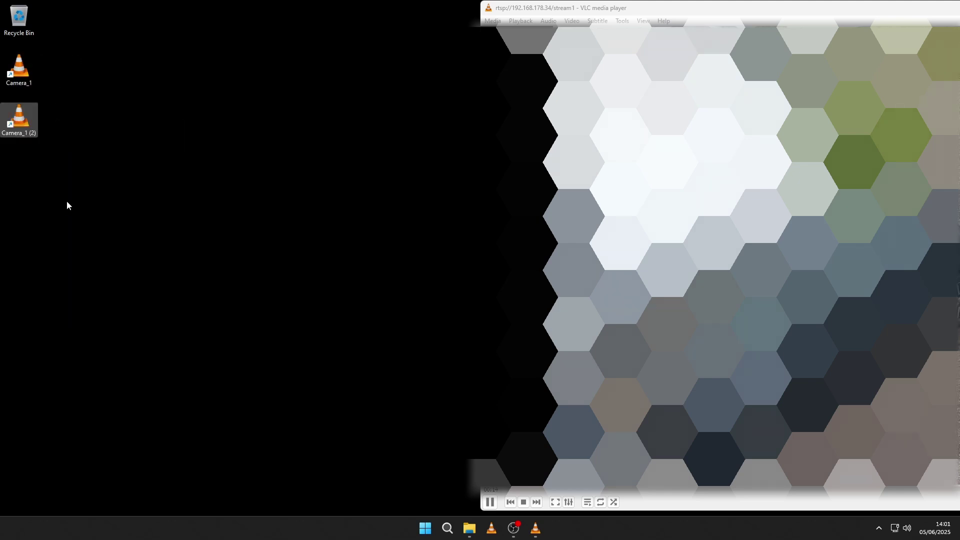
# - Name the duplicate Camera_2, change its target address from 178.34 to 178.31, and save
pyautogui.rightClick(18, 129)
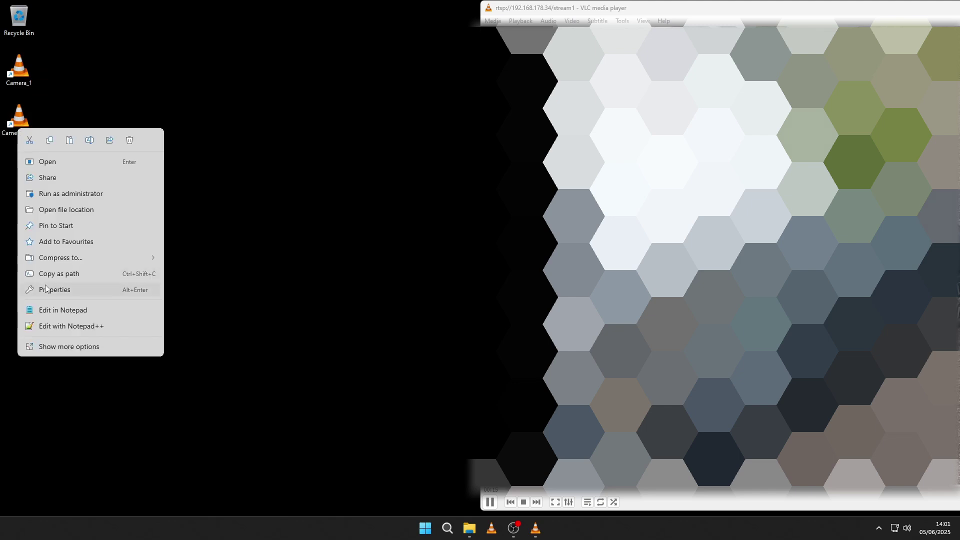
pyautogui.click(45, 289)
pyautogui.click(71, 163)
pyautogui.click(114, 184)
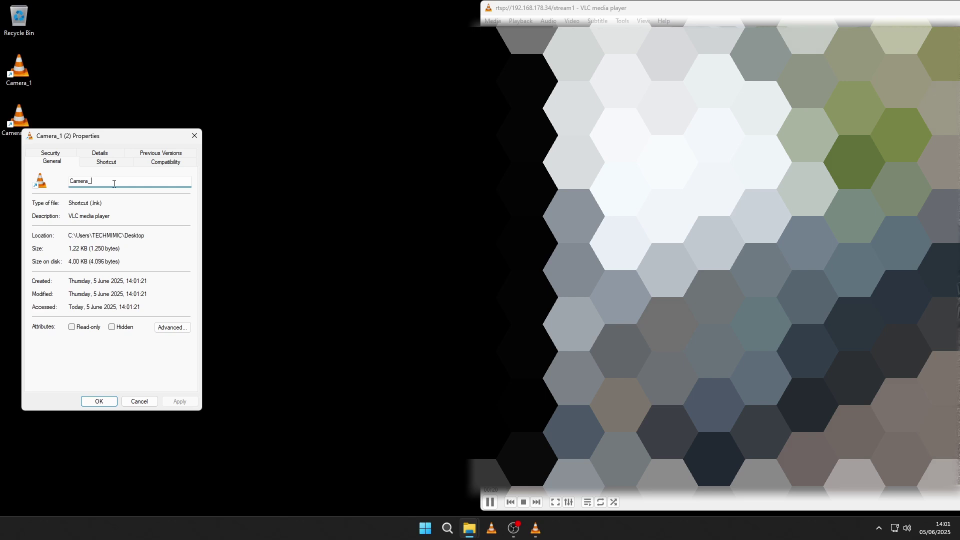
pyautogui.click(109, 163)
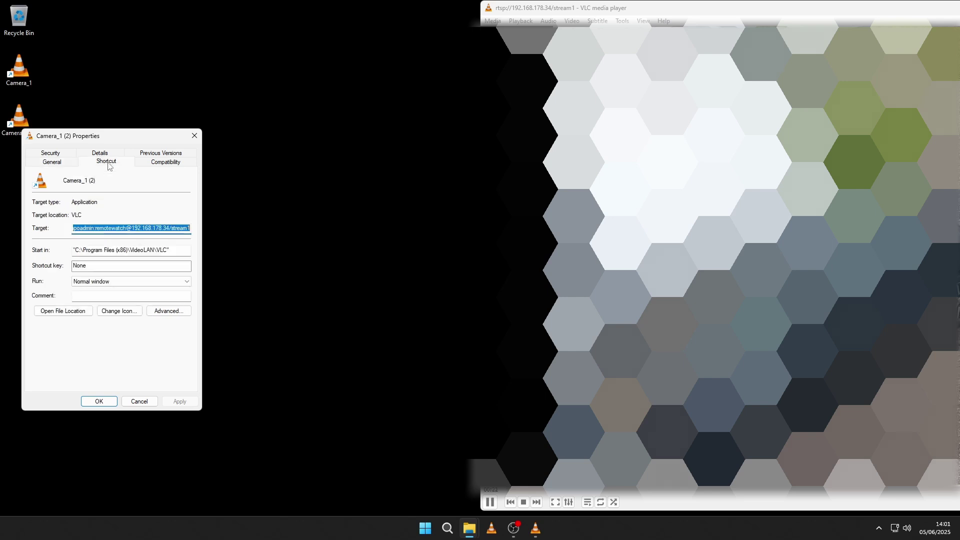
pyautogui.click(114, 229)
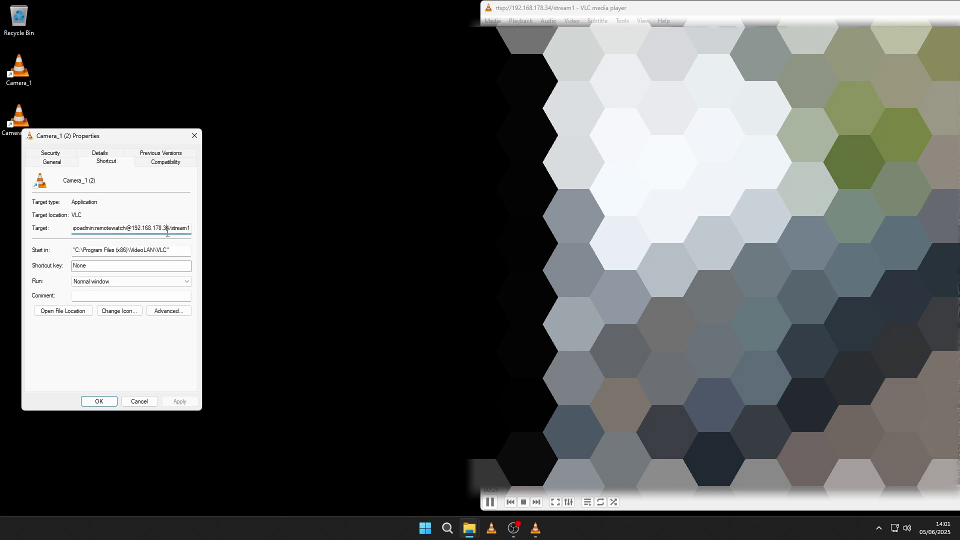
pyautogui.press('BackSpace')
pyautogui.write('1')
pyautogui.click(99, 401)
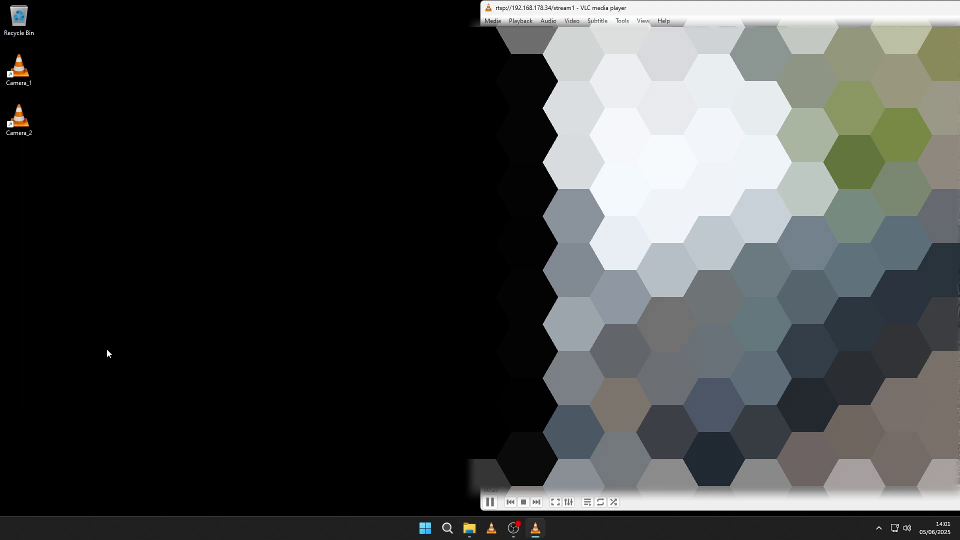
# - Launch the Camera_2 shortcut to play the 192.168.178.31 stream
pyautogui.doubleClick(19, 118)
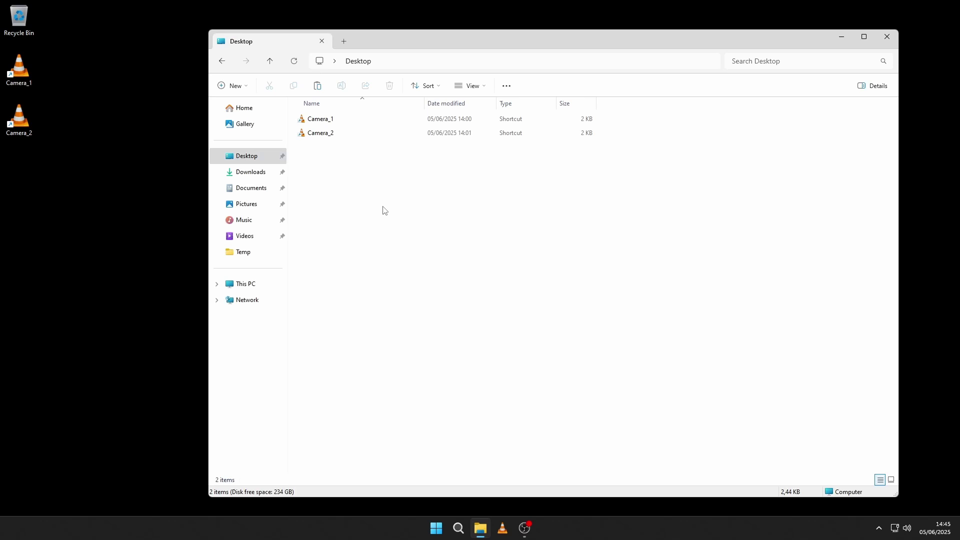
pyautogui.click(475, 93)
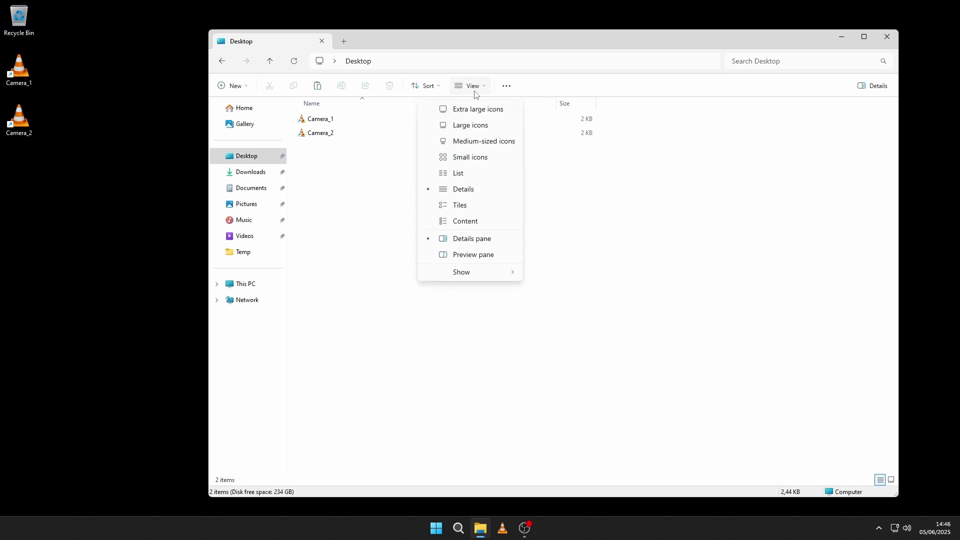
pyautogui.click(475, 189)
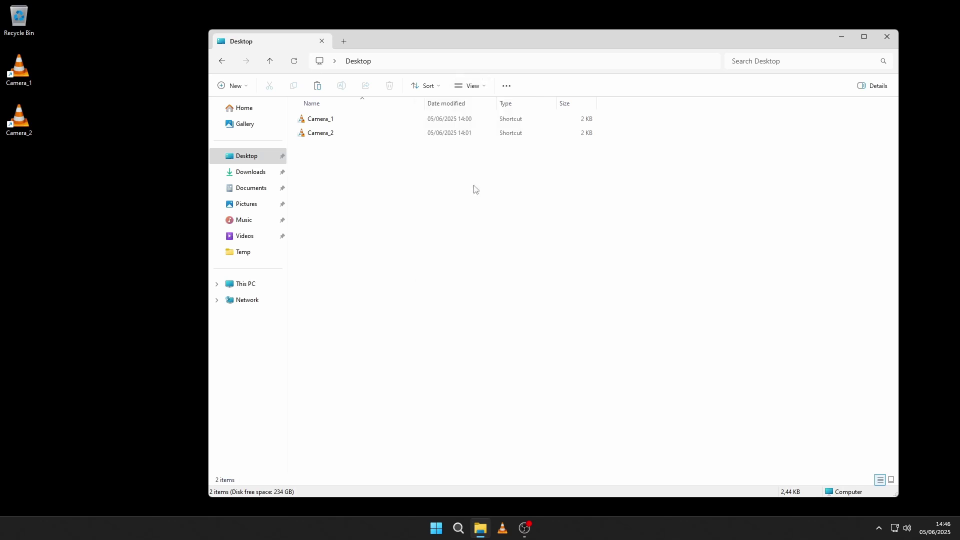
pyautogui.click(486, 90)
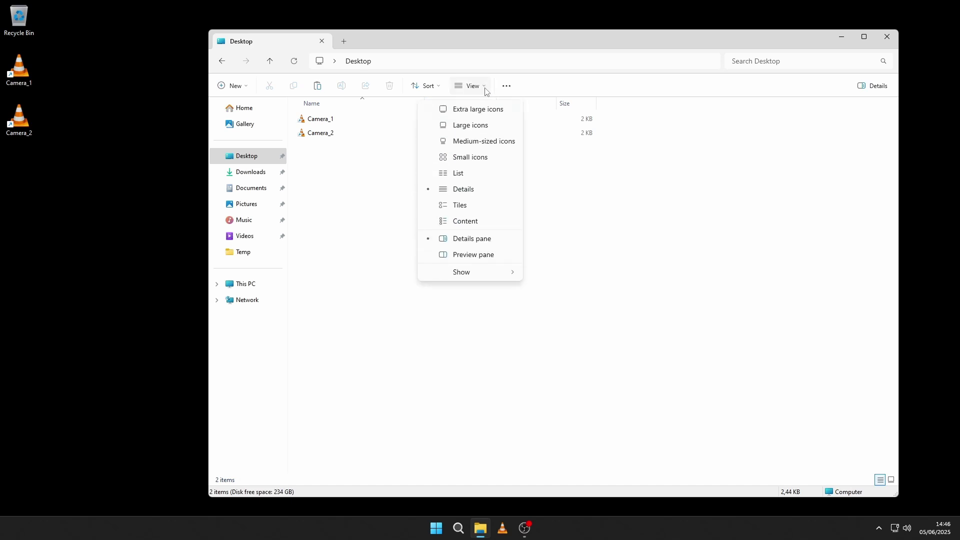
pyautogui.moveTo(511, 276)
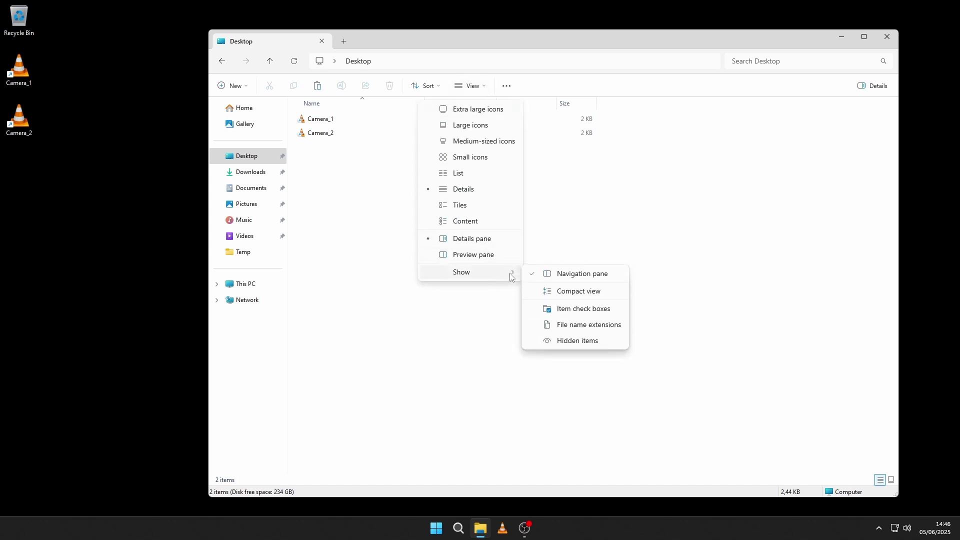
pyautogui.click(579, 326)
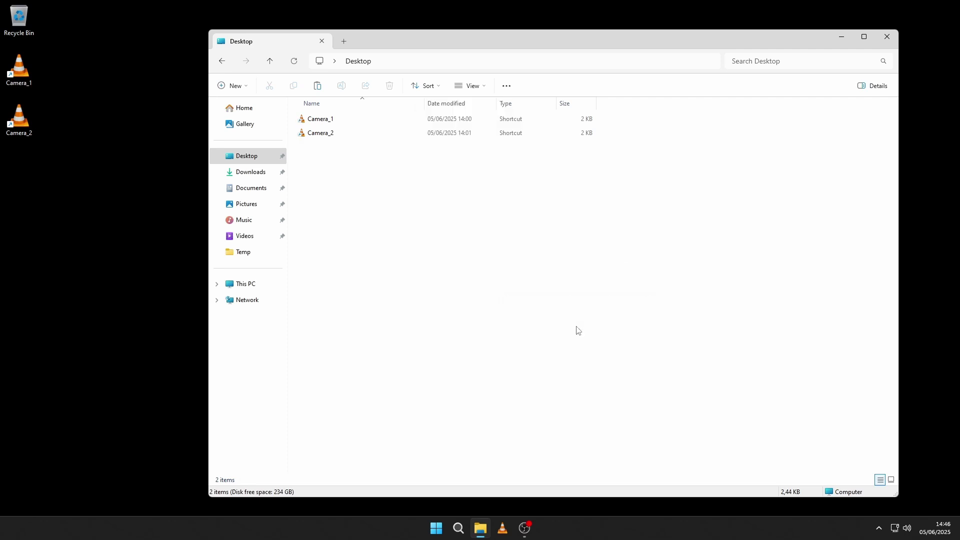
# - Create a new text document on the Desktop named livestreams.txt
pyautogui.rightClick(379, 196)
pyautogui.moveTo(393, 298)
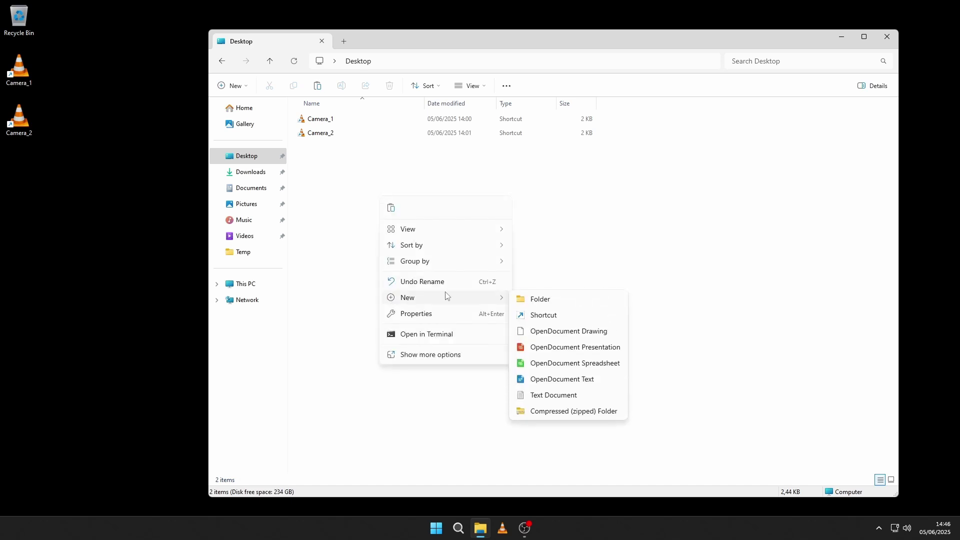
pyautogui.click(541, 397)
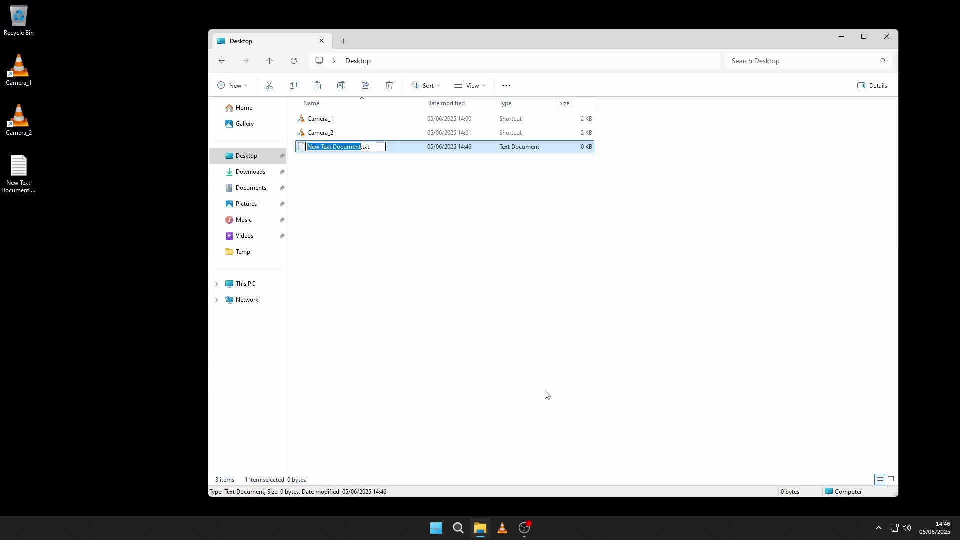
pyautogui.write('livestream')
pyautogui.write('s')
pyautogui.press('Return')
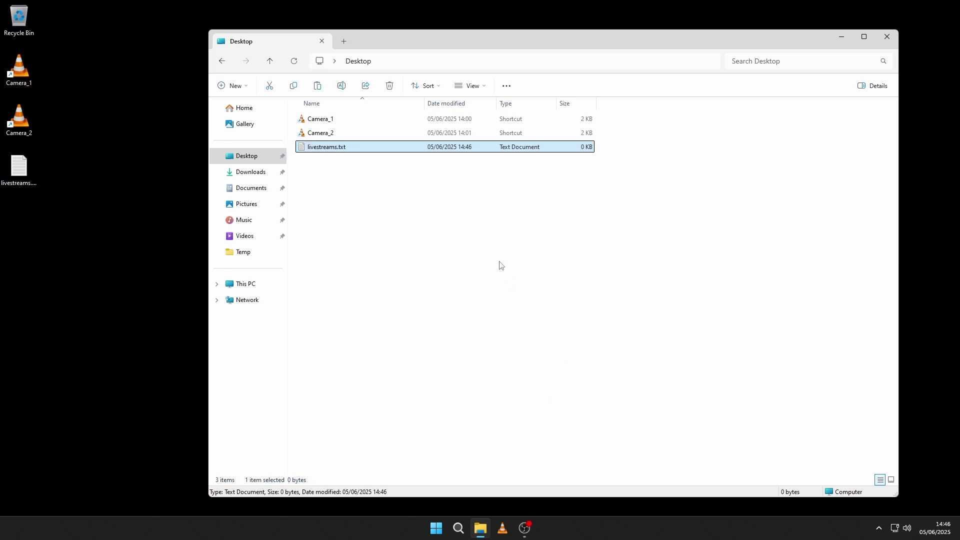
# - Change the file's extension from .txt to .cmd, accepting the extension-change warning
pyautogui.rightClick(370, 155)
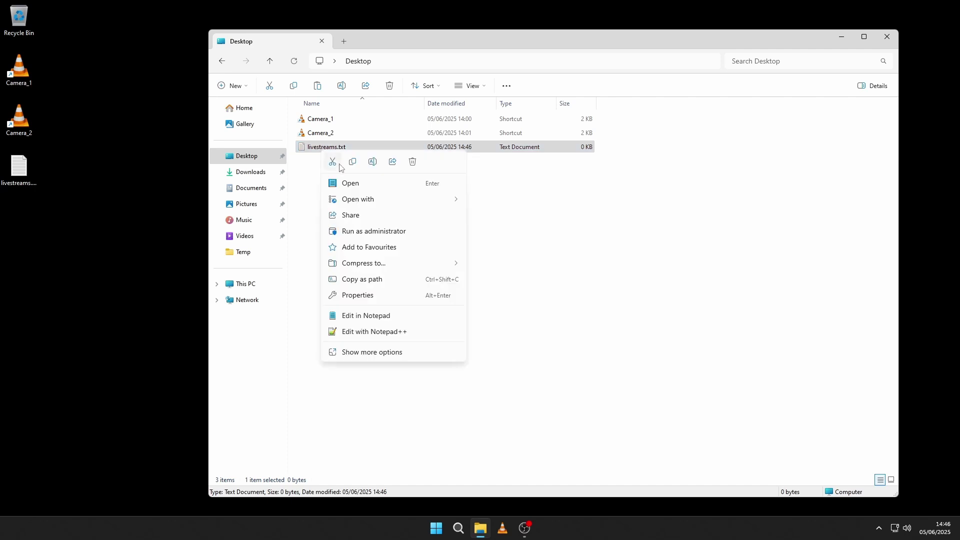
pyautogui.click(371, 168)
pyautogui.press('Right')
pyautogui.press('Right')
pyautogui.press('Right')
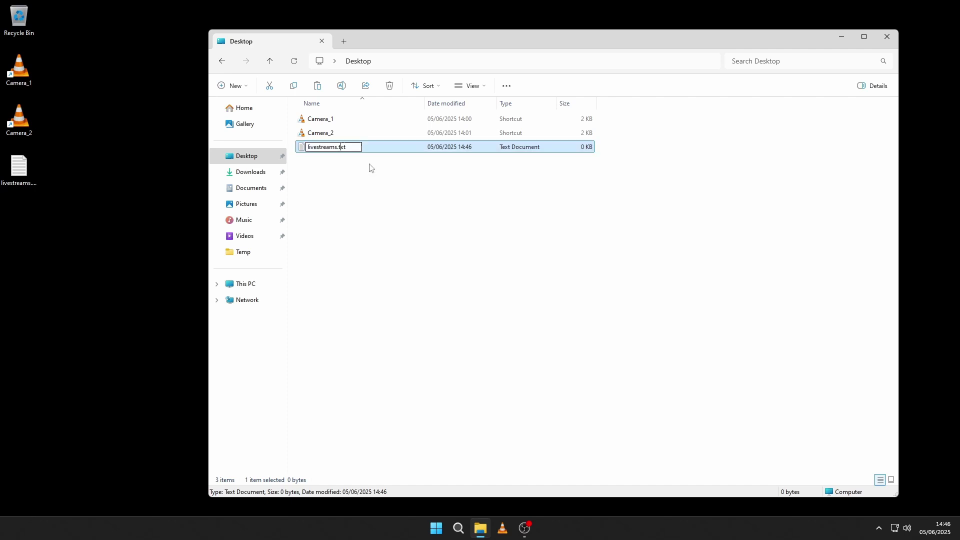
pyautogui.press('BackSpace')
pyautogui.press('BackSpace')
pyautogui.press('BackSpace')
pyautogui.write('cmd')
pyautogui.press('Return')
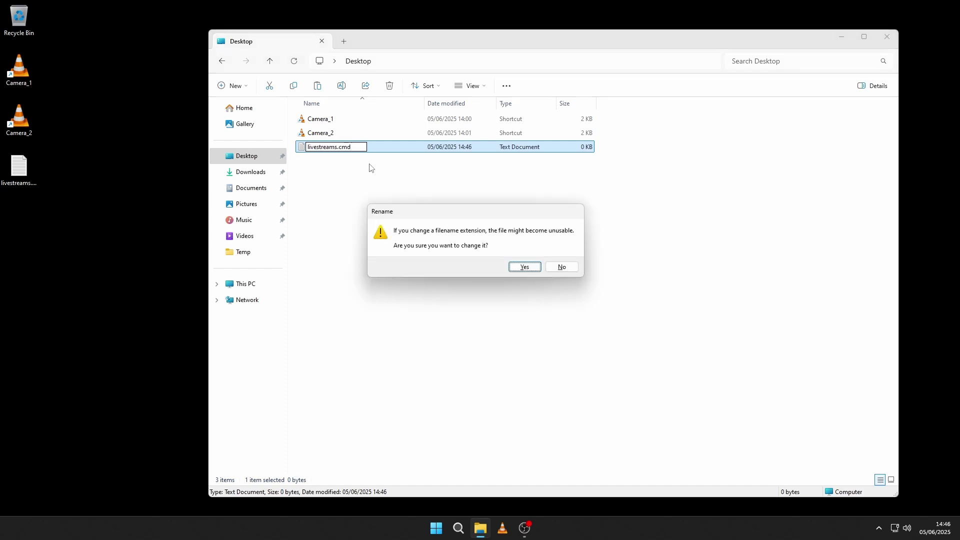
pyautogui.click(520, 271)
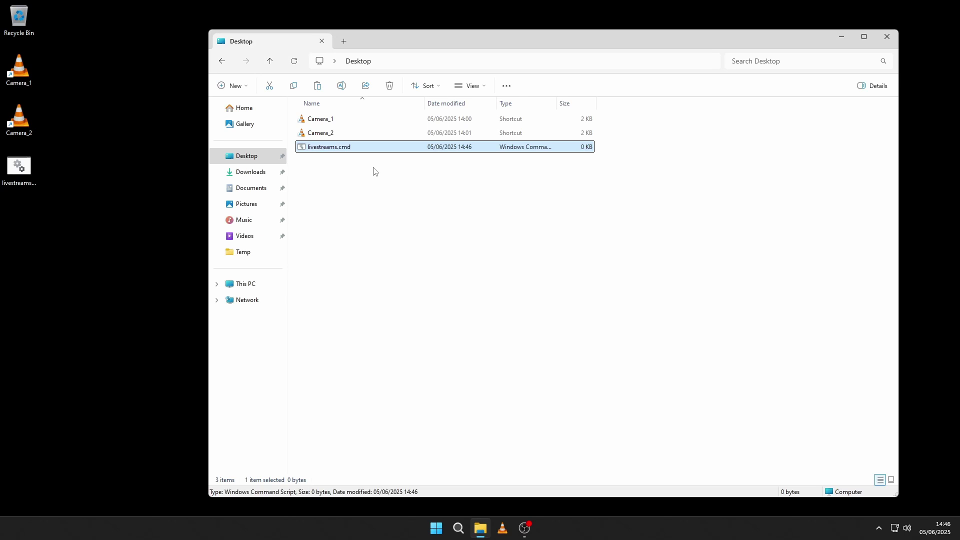
# - Open livestreams.cmd in Notepad and paste the Camera_1 shortcut's Target command as line 1
pyautogui.rightClick(382, 147)
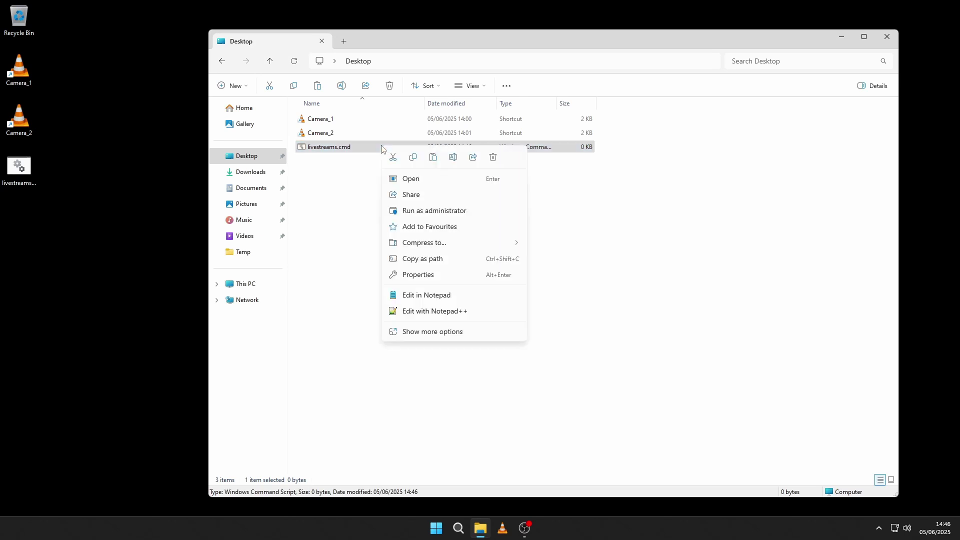
pyautogui.click(411, 299)
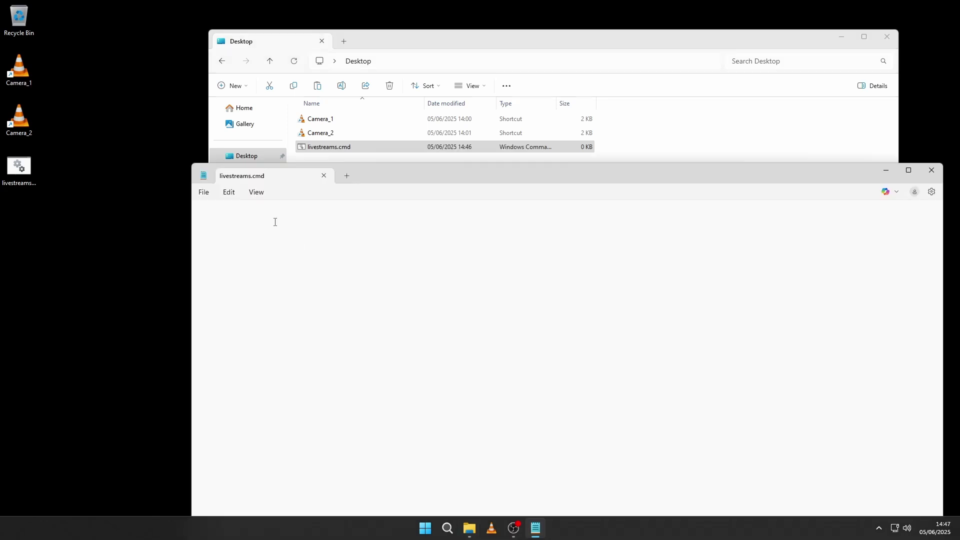
pyautogui.rightClick(19, 70)
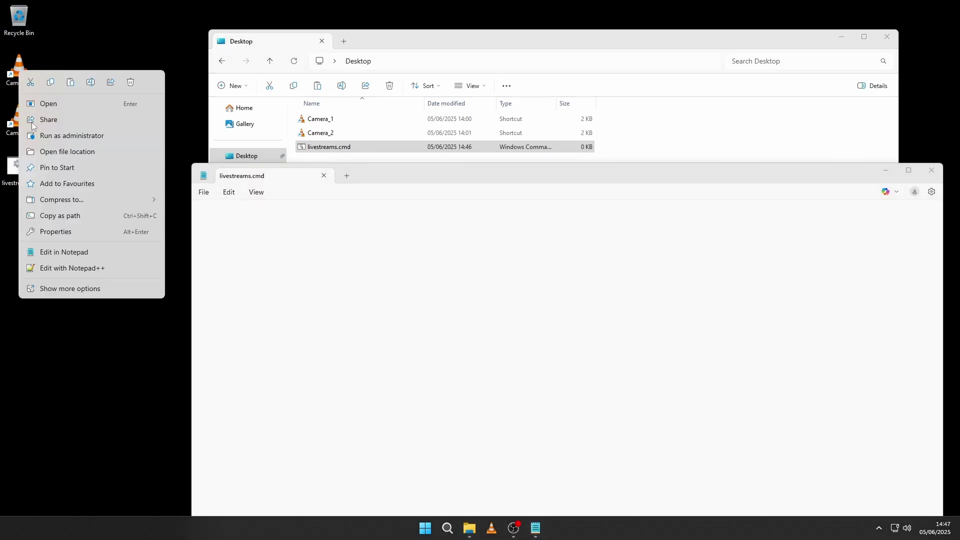
pyautogui.click(56, 231)
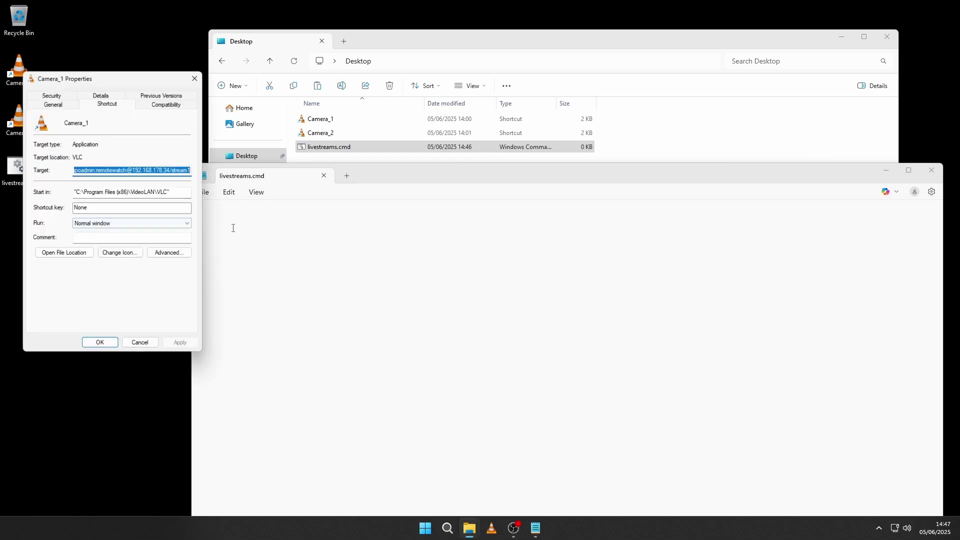
pyautogui.rightClick(144, 170)
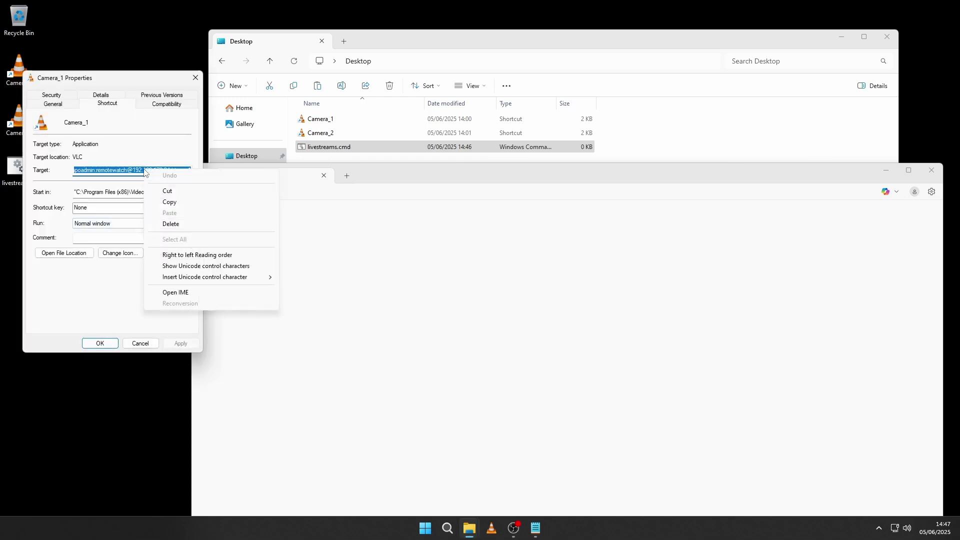
pyautogui.click(169, 202)
pyautogui.click(140, 343)
pyautogui.click(260, 230)
pyautogui.hotkey('ctrl', 'v')
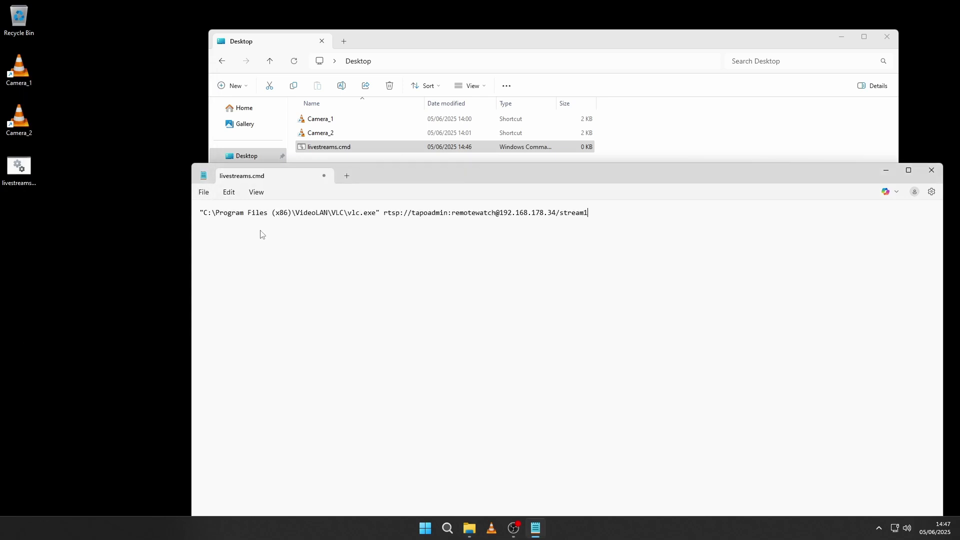
# - Paste the Camera_2 shortcut's Target command as line 2 of the script
pyautogui.rightClick(27, 124)
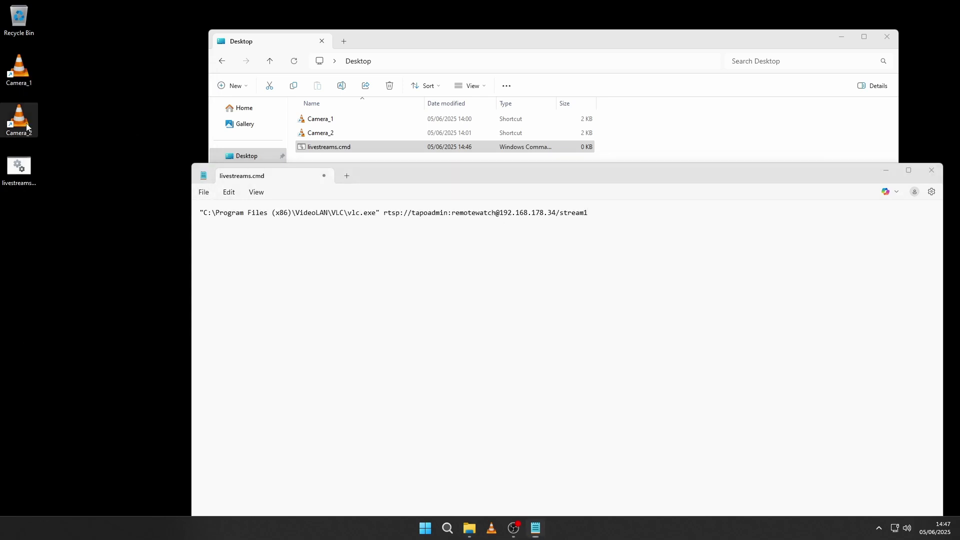
pyautogui.click(63, 284)
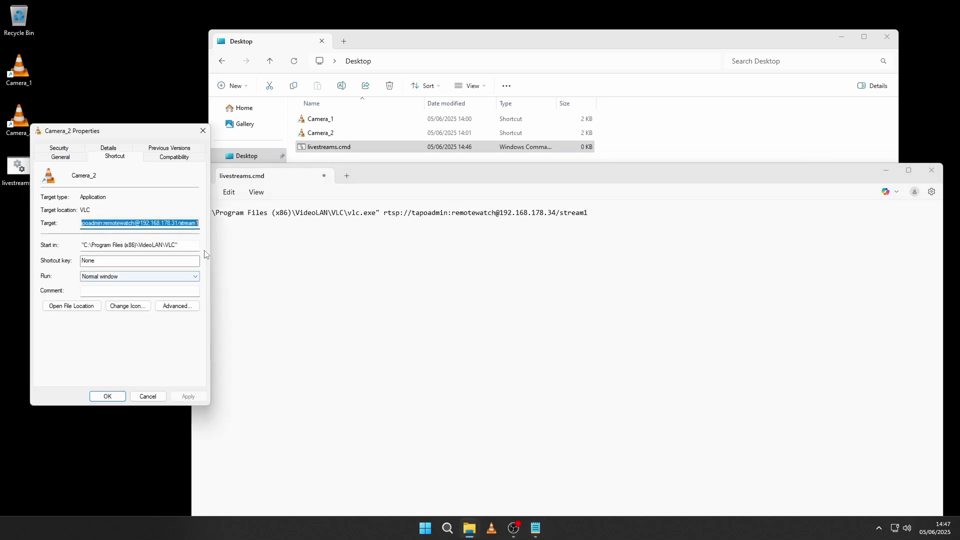
pyautogui.rightClick(144, 222)
pyautogui.click(169, 254)
pyautogui.click(270, 232)
pyautogui.hotkey('ctrl', 'v')
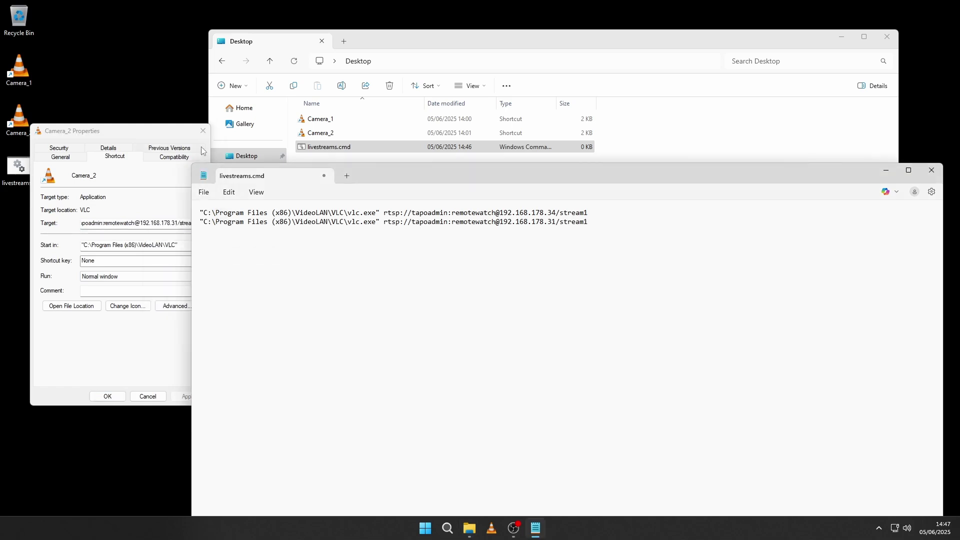
pyautogui.click(203, 131)
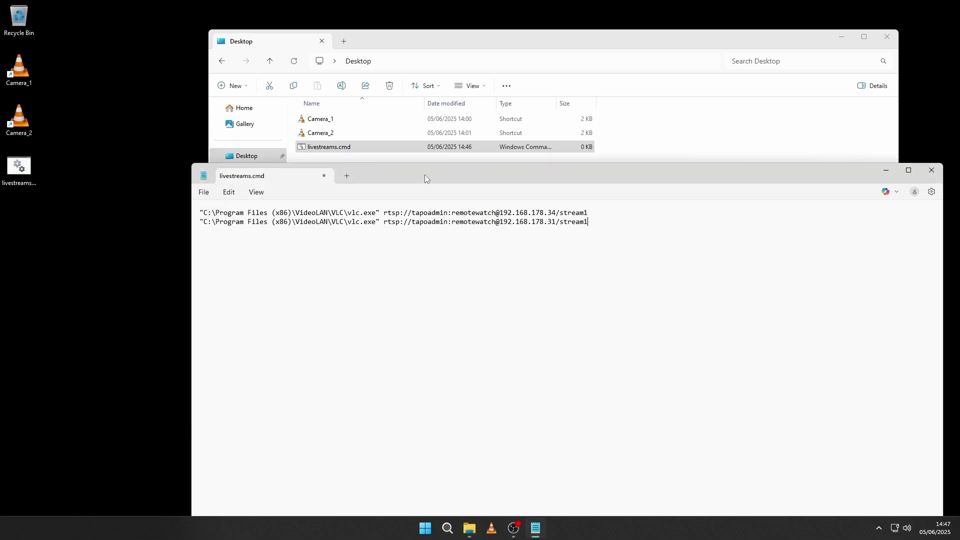
# - Save livestreams.cmd and close Notepad
pyautogui.click(207, 194)
pyautogui.click(214, 275)
pyautogui.click(932, 170)
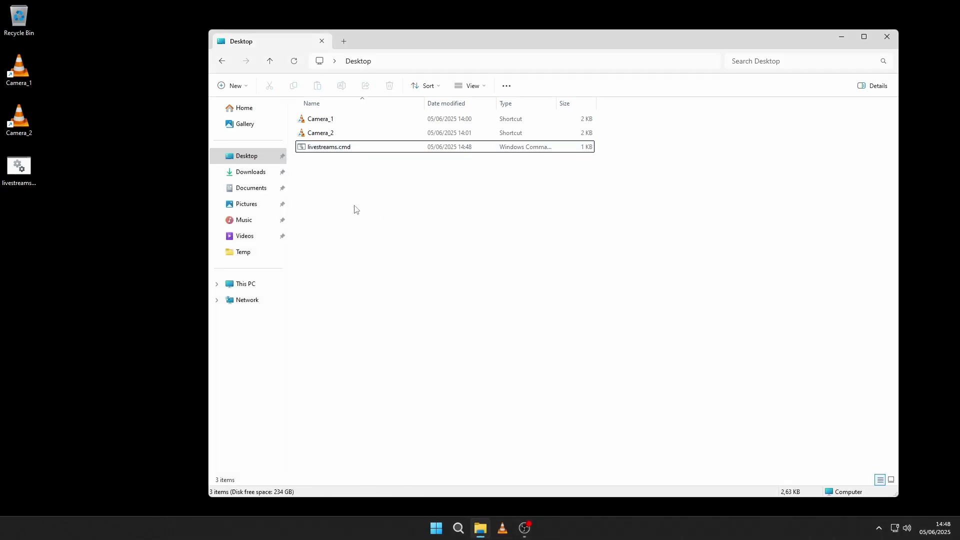
pyautogui.doubleClick(342, 147)
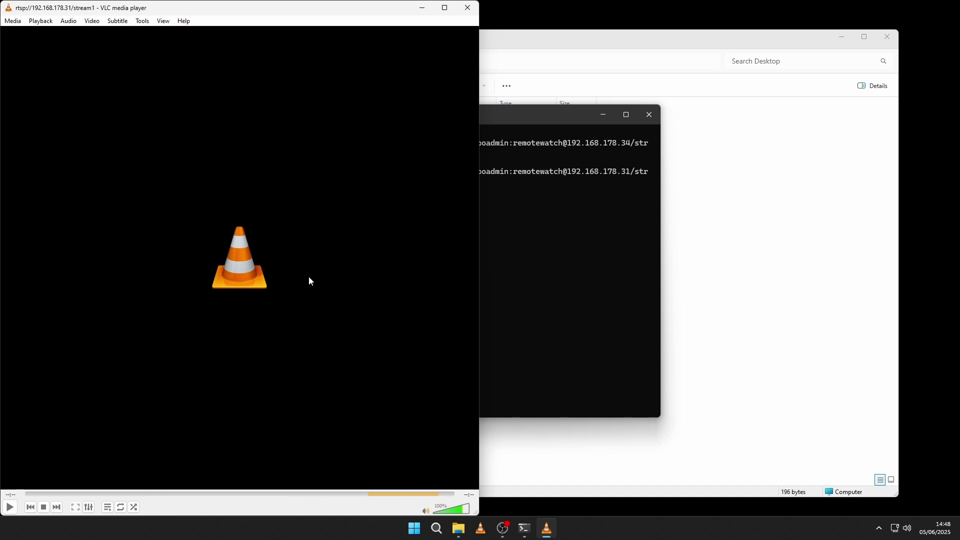
pyautogui.click(467, 7)
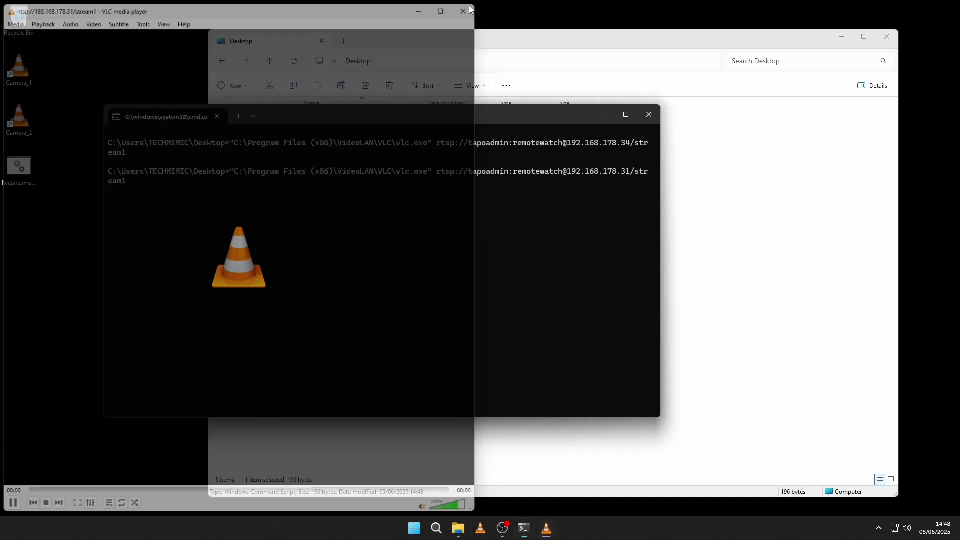
pyautogui.click(392, 195)
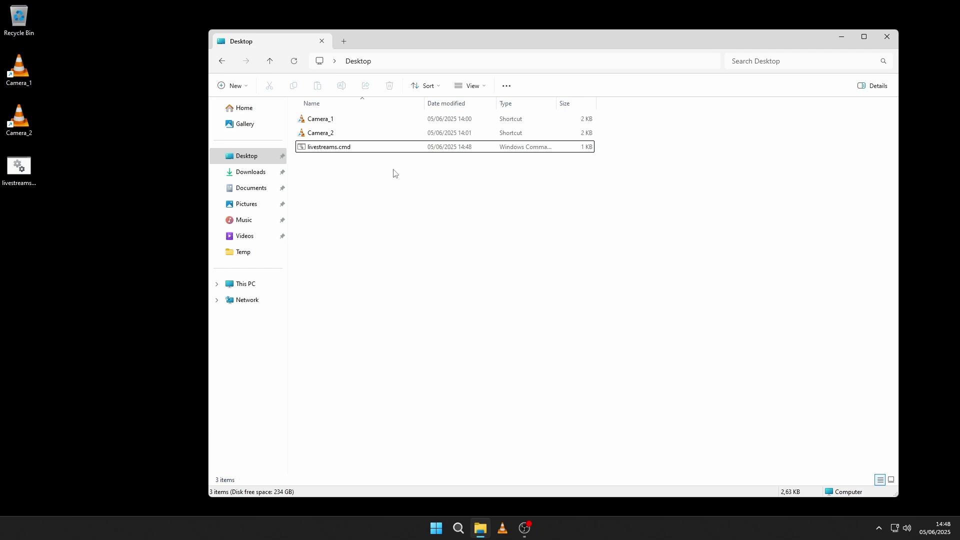
# - Reopen livestreams.cmd in Notepad and prefix the lines with start "a" and start "b"
pyautogui.rightClick(336, 149)
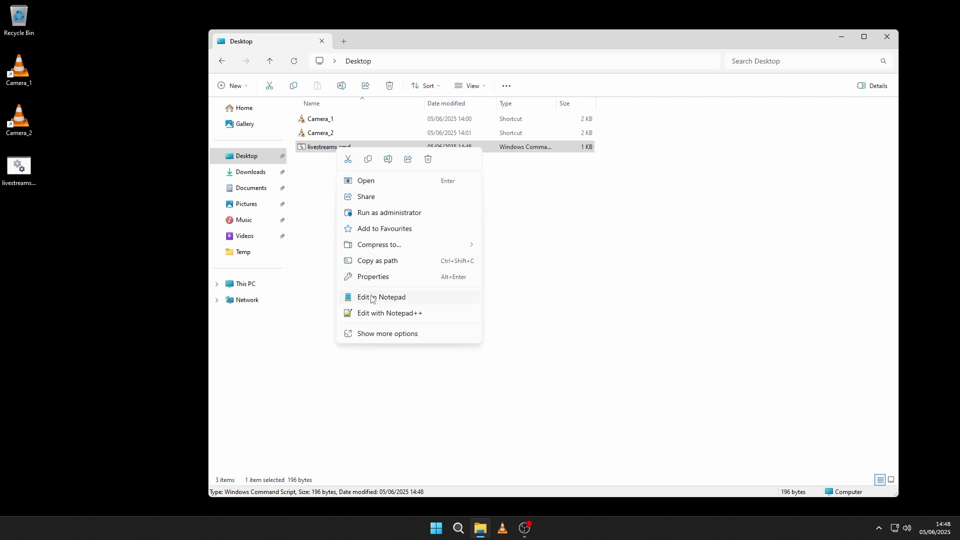
pyautogui.click(372, 299)
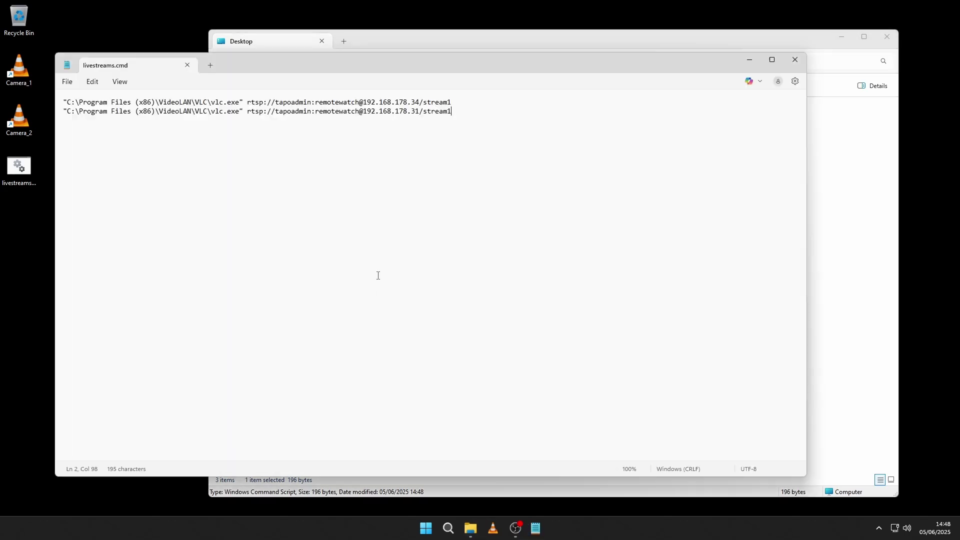
pyautogui.click(270, 137)
pyautogui.write('start ""')
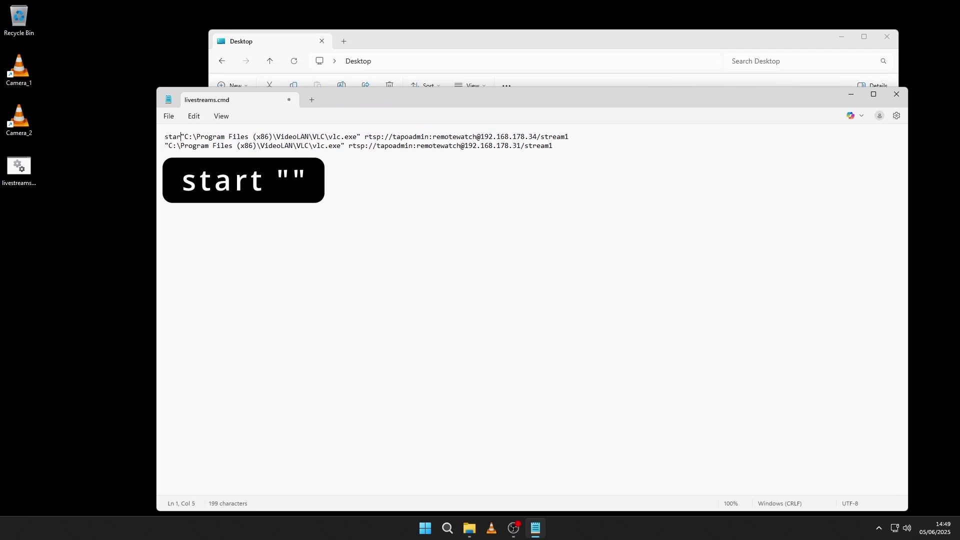
pyautogui.write(' start')
pyautogui.write('""')
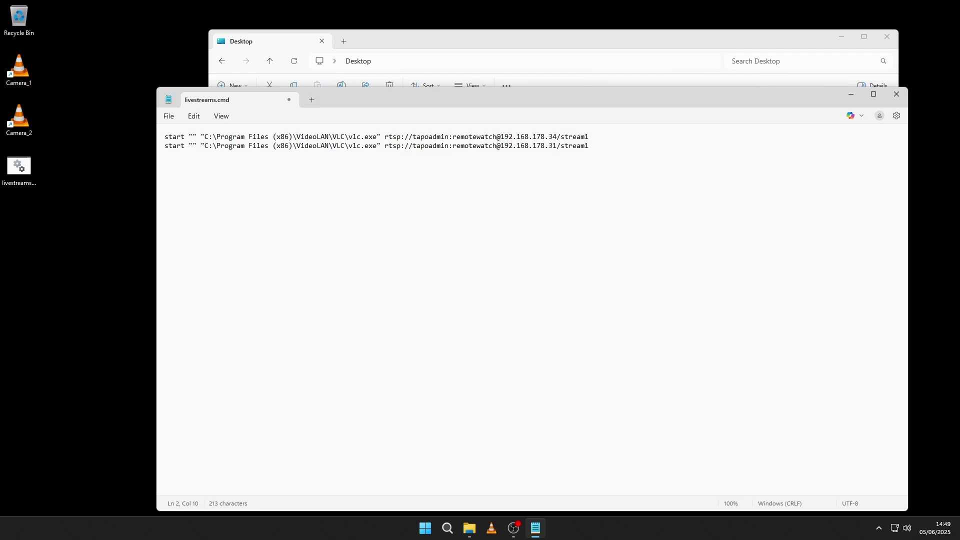
pyautogui.click(193, 136)
pyautogui.write('a')
pyautogui.click(193, 146)
pyautogui.write('b')
# - Save the edited script and close Notepad
pyautogui.click(592, 145)
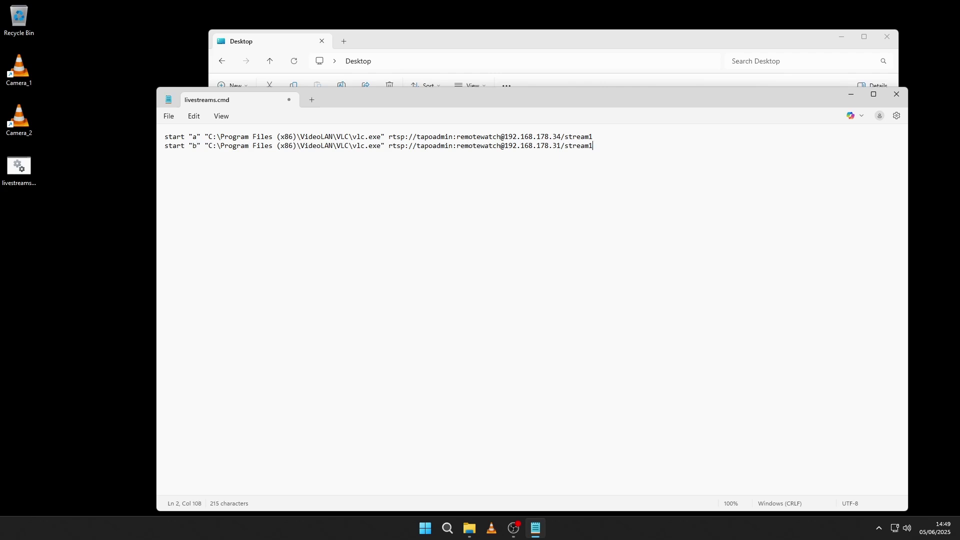
pyautogui.click(170, 118)
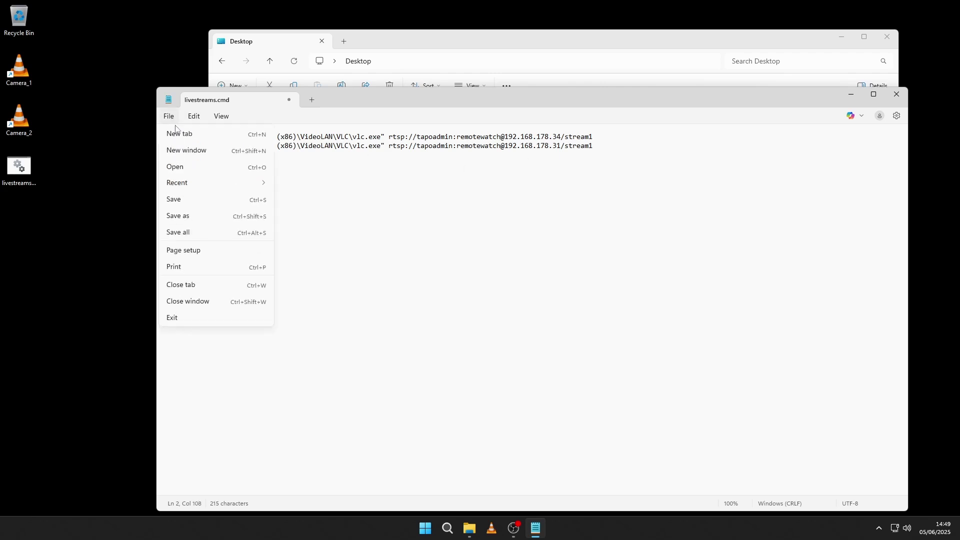
pyautogui.click(189, 195)
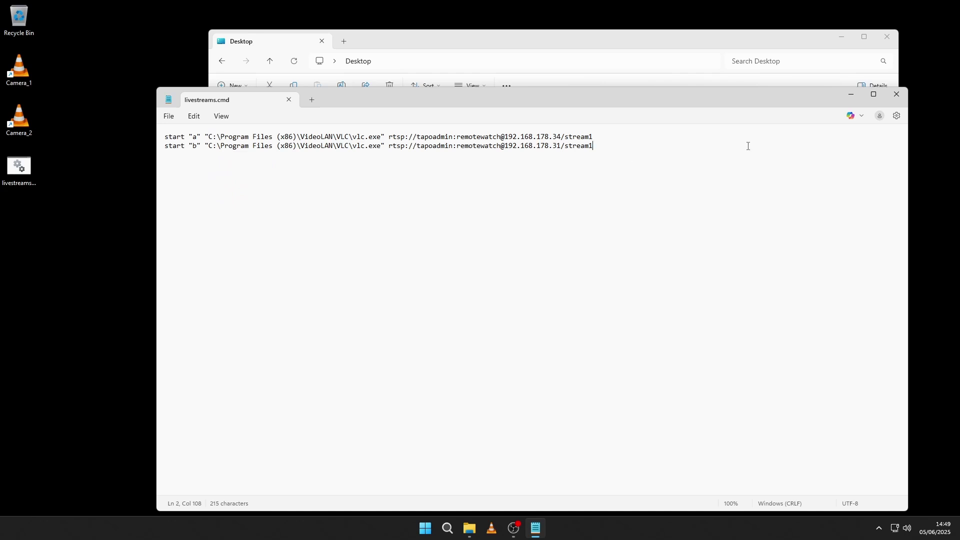
pyautogui.click(896, 94)
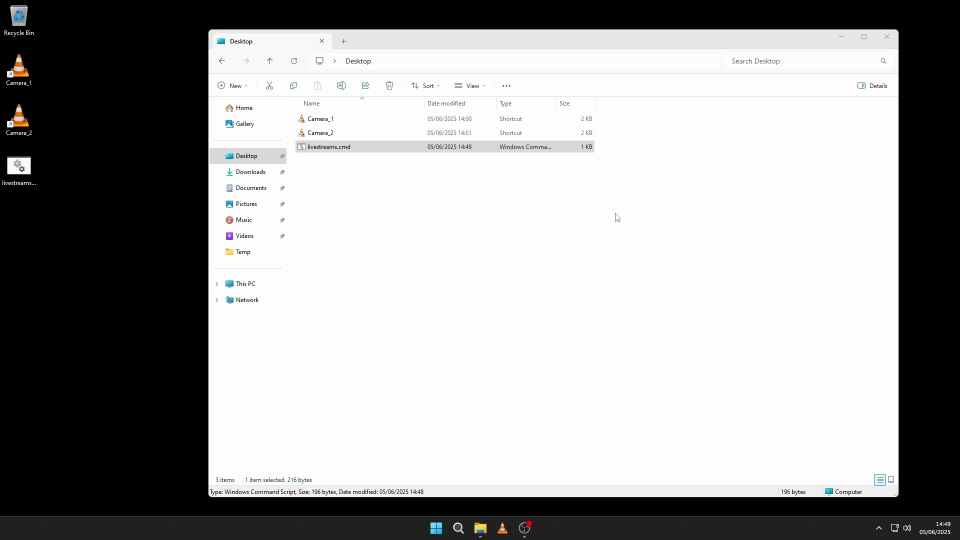
# - Run livestreams.cmd to play both camera streams, then bring up Explorer's View > Show options
pyautogui.click(351, 149)
pyautogui.doubleClick(351, 149)
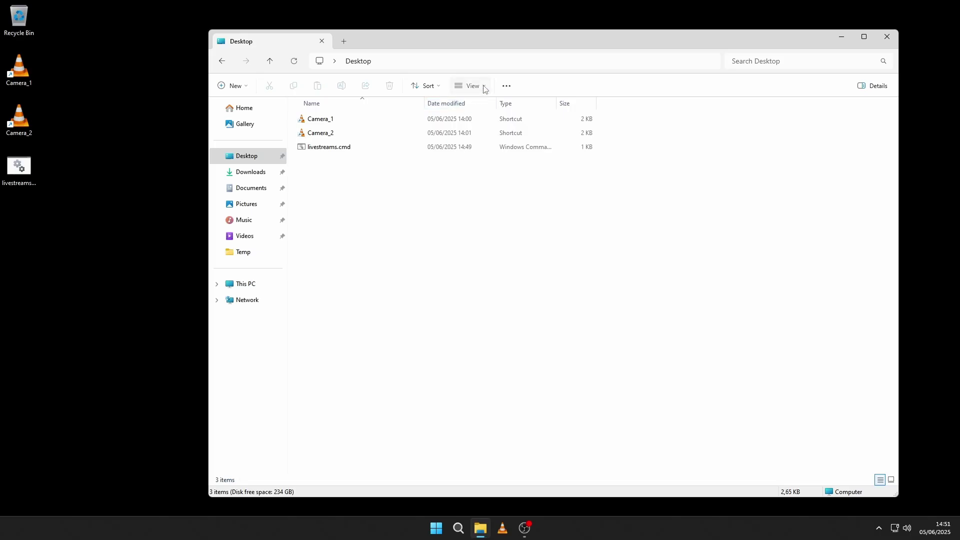
pyautogui.click(484, 88)
pyautogui.moveTo(505, 274)
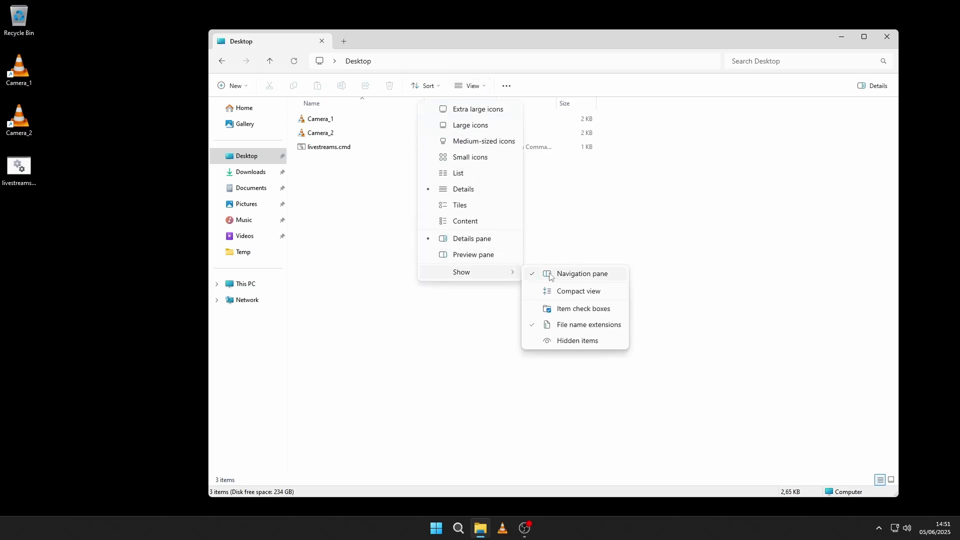